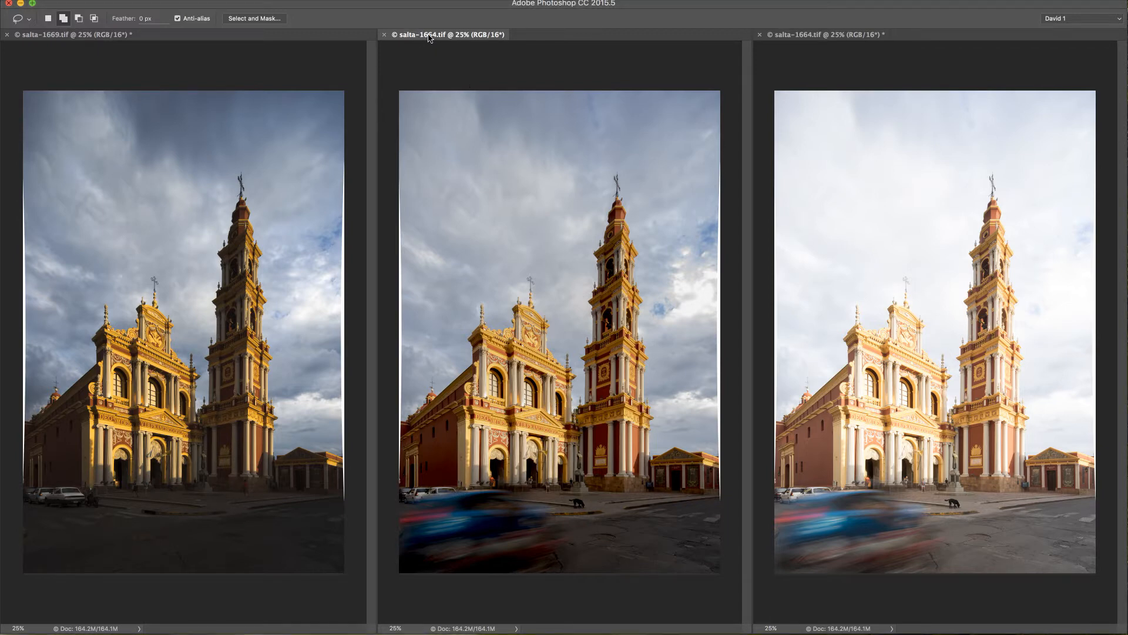
- Copy the entire middle-exposure salta-1664.tif image into the brightest salta-1664.tif document as a new layer, and close the source document
left_click(0, 0)
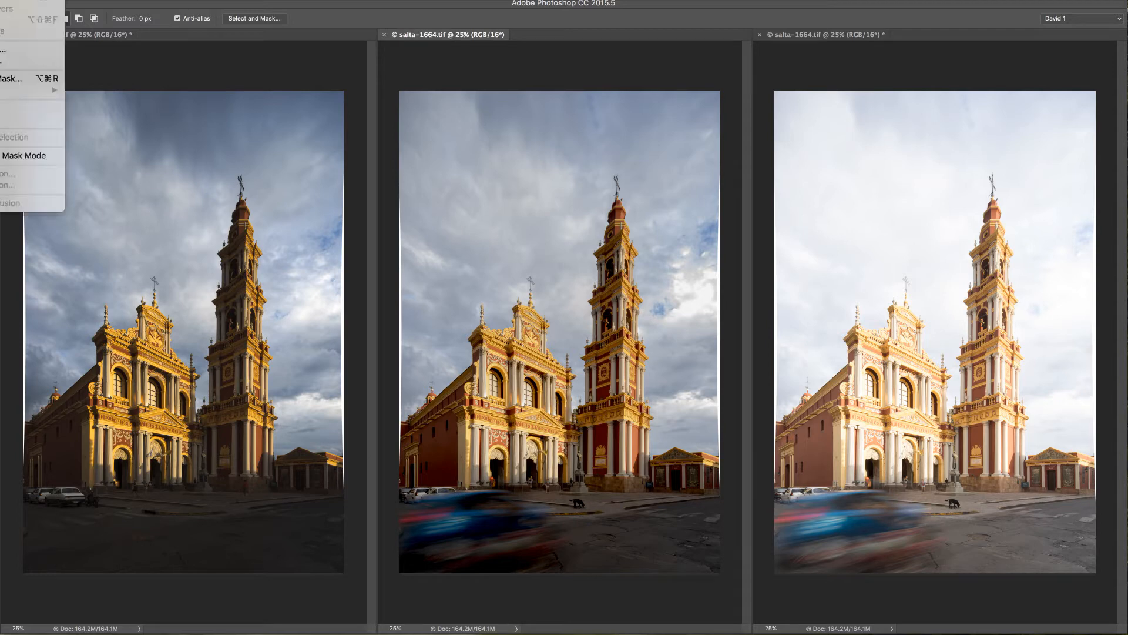
key("super+a")
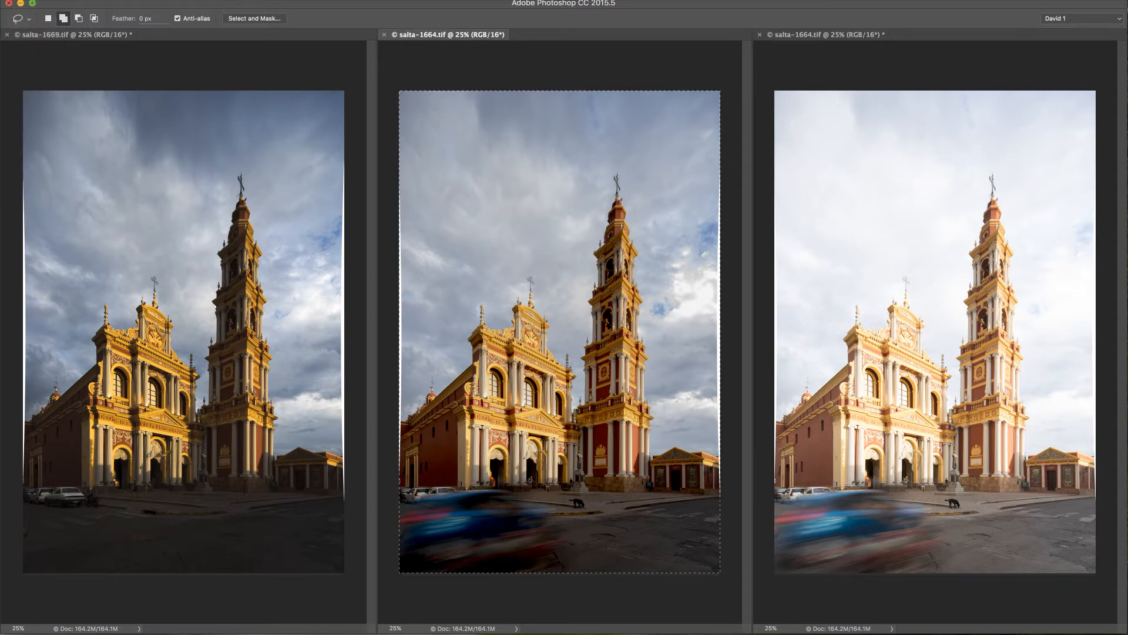
left_click(800, 35)
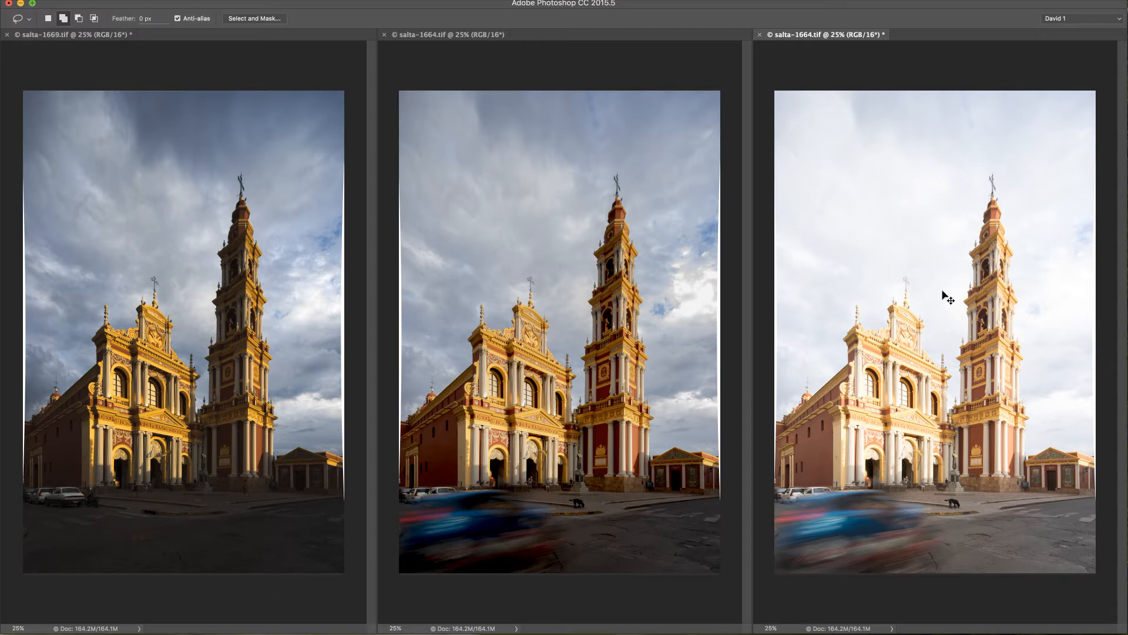
key("super+v")
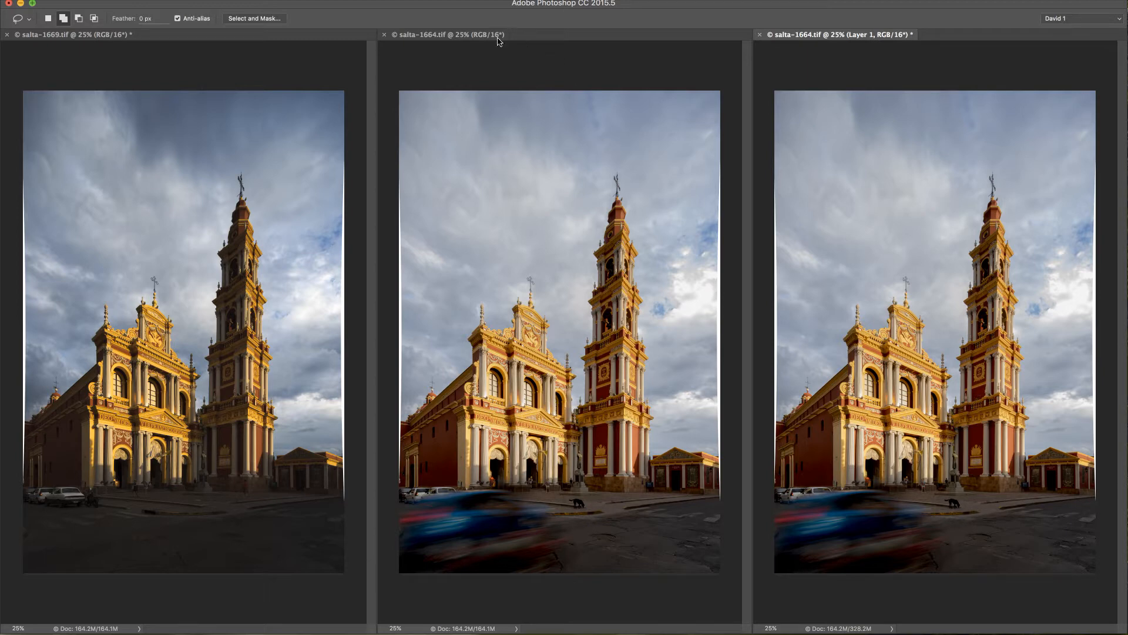
left_click(435, 35)
key("super+a")
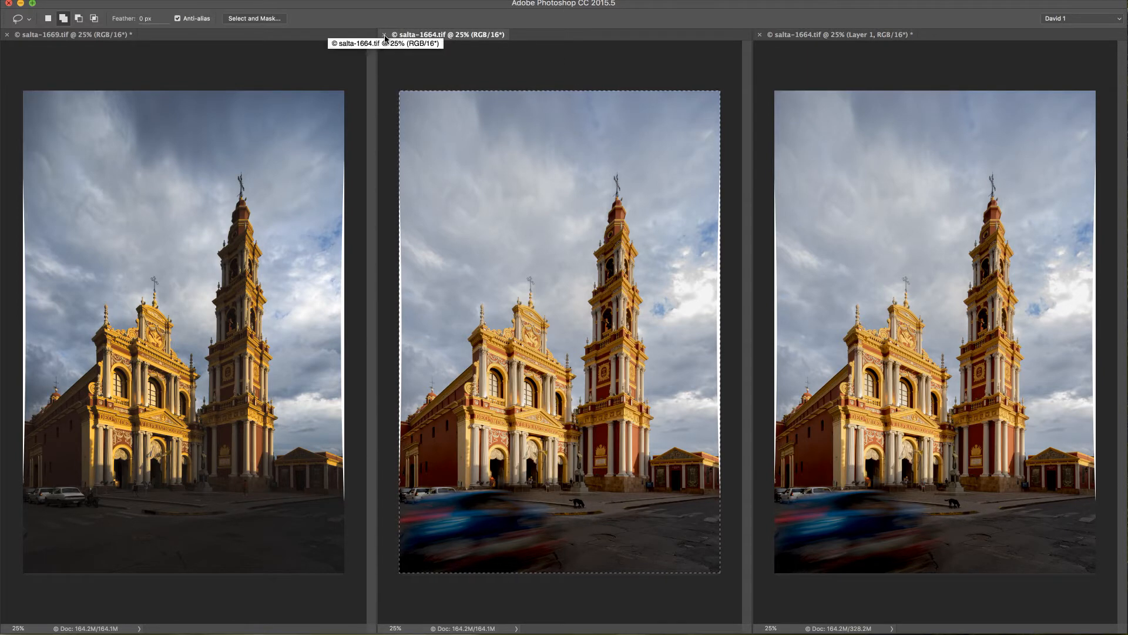
left_click(384, 35)
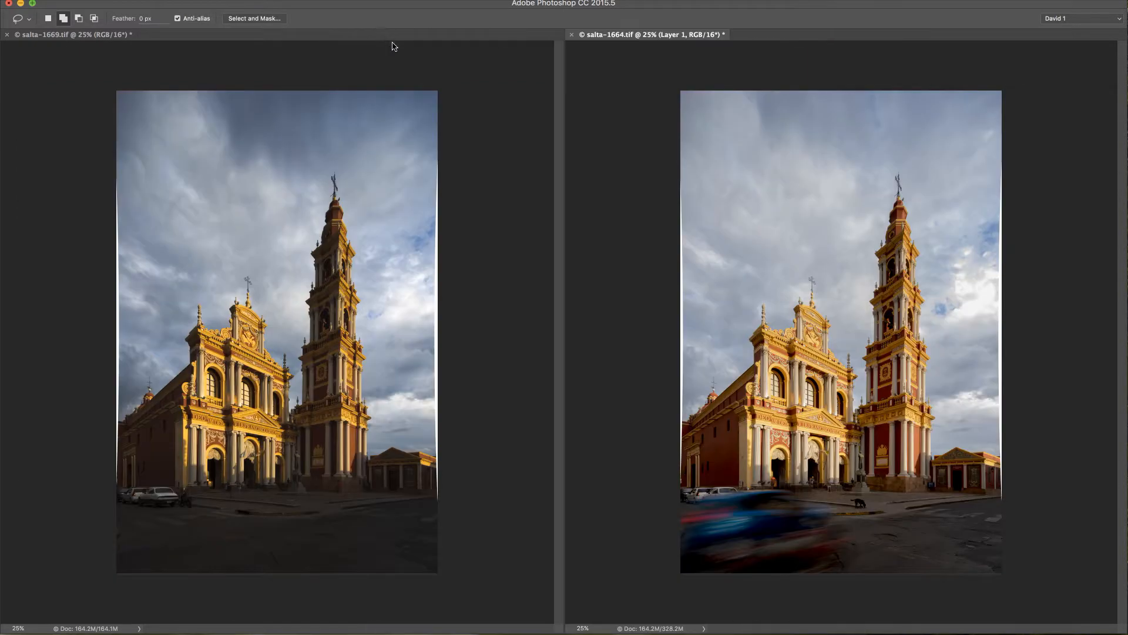
- Copy the entire salta-1669.tif image into salta-1664.tif as a new layer, and close salta-1669.tif without saving
left_click(74, 35)
left_click(0, 0)
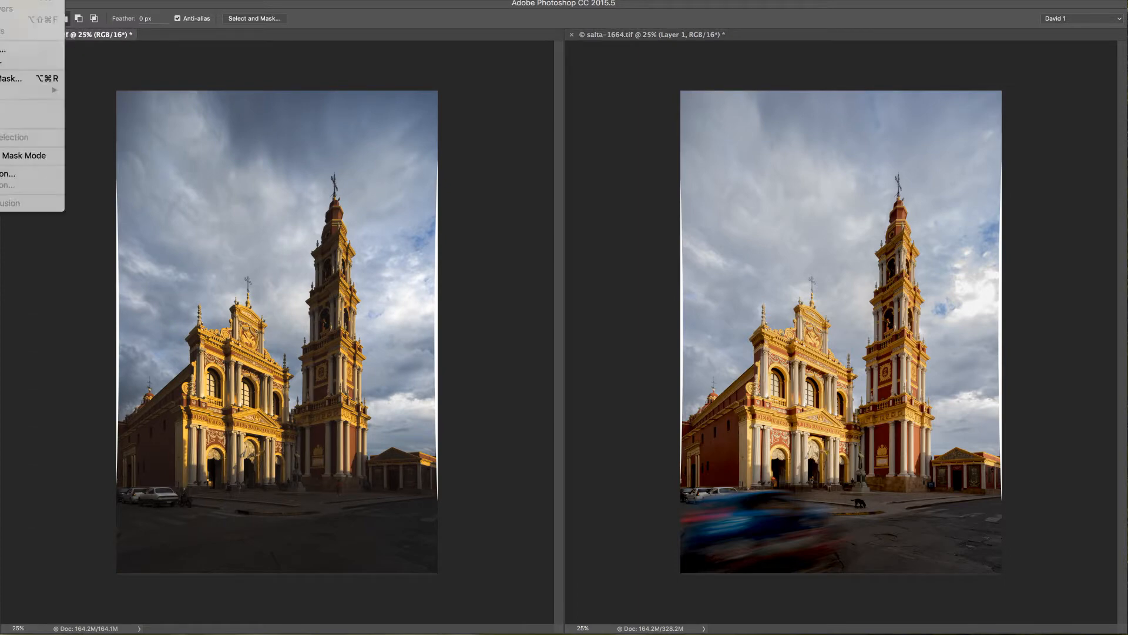
left_click(0, 0)
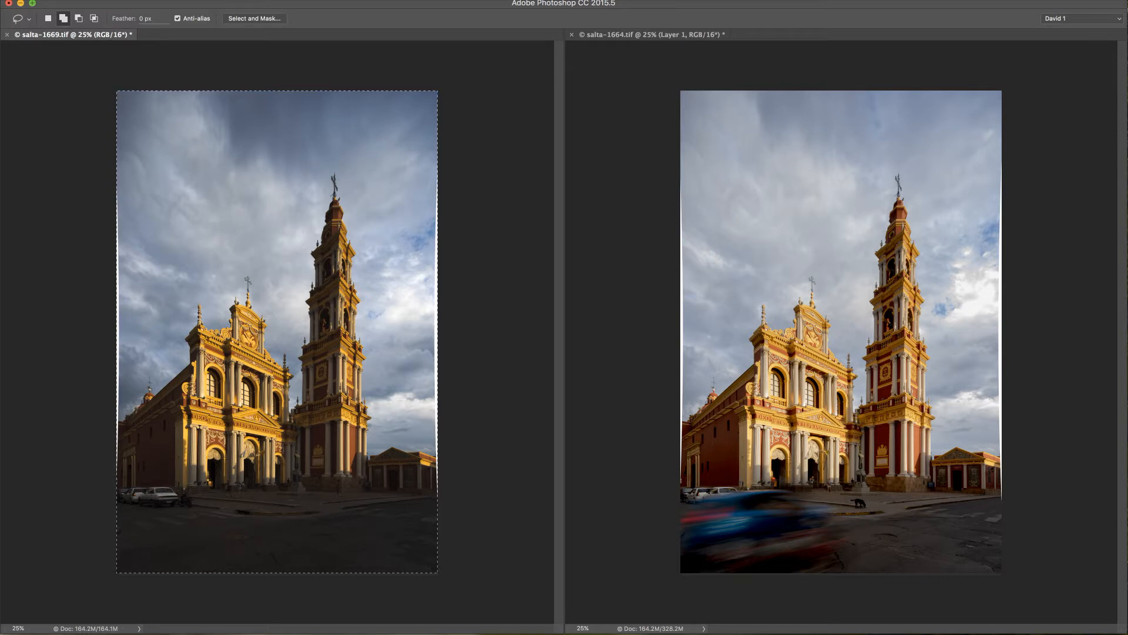
left_click(645, 35)
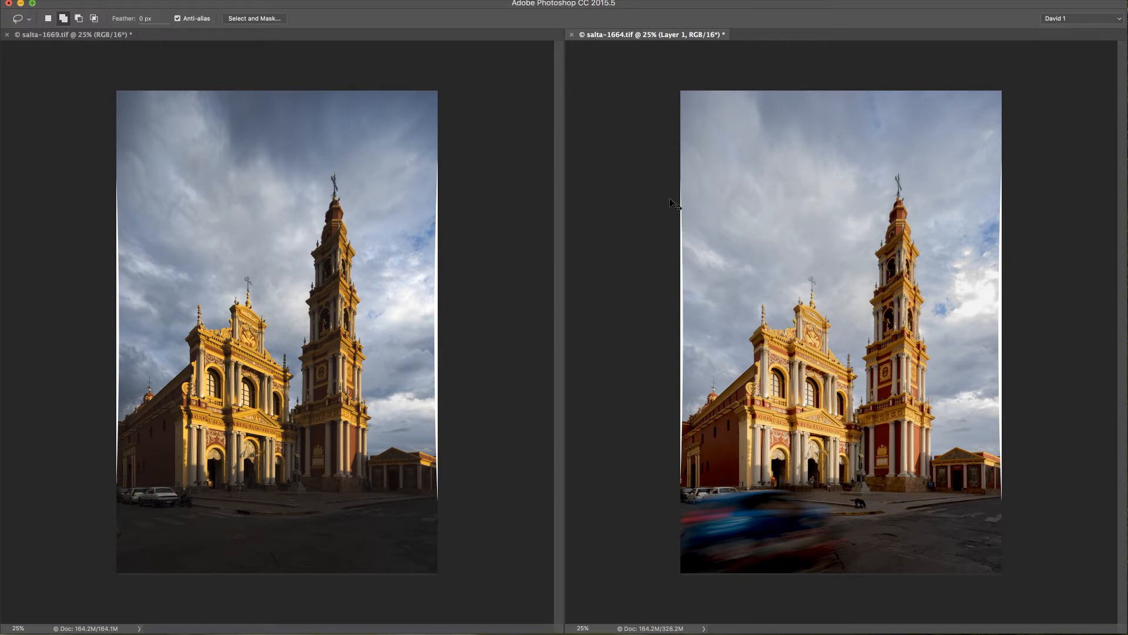
key("super+v")
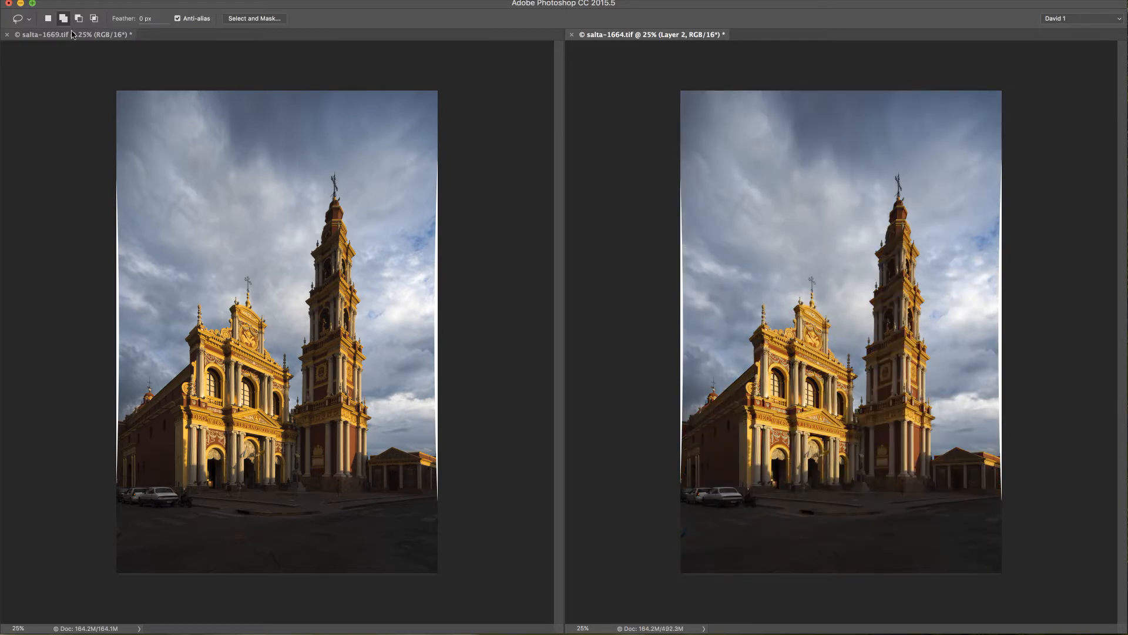
left_click(55, 39)
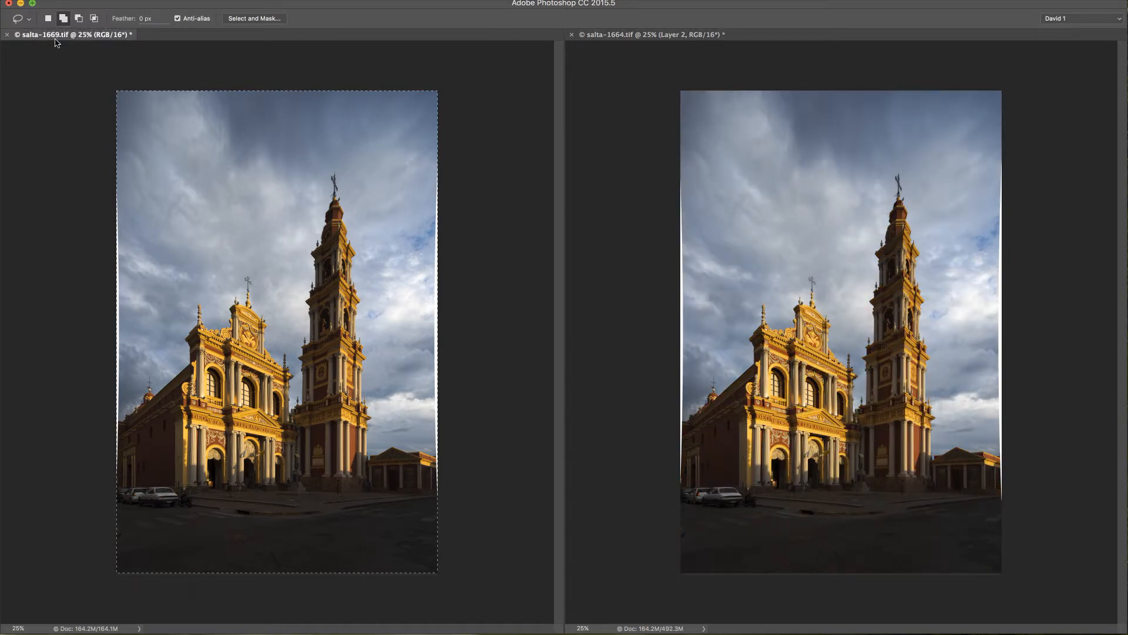
left_click(7, 35)
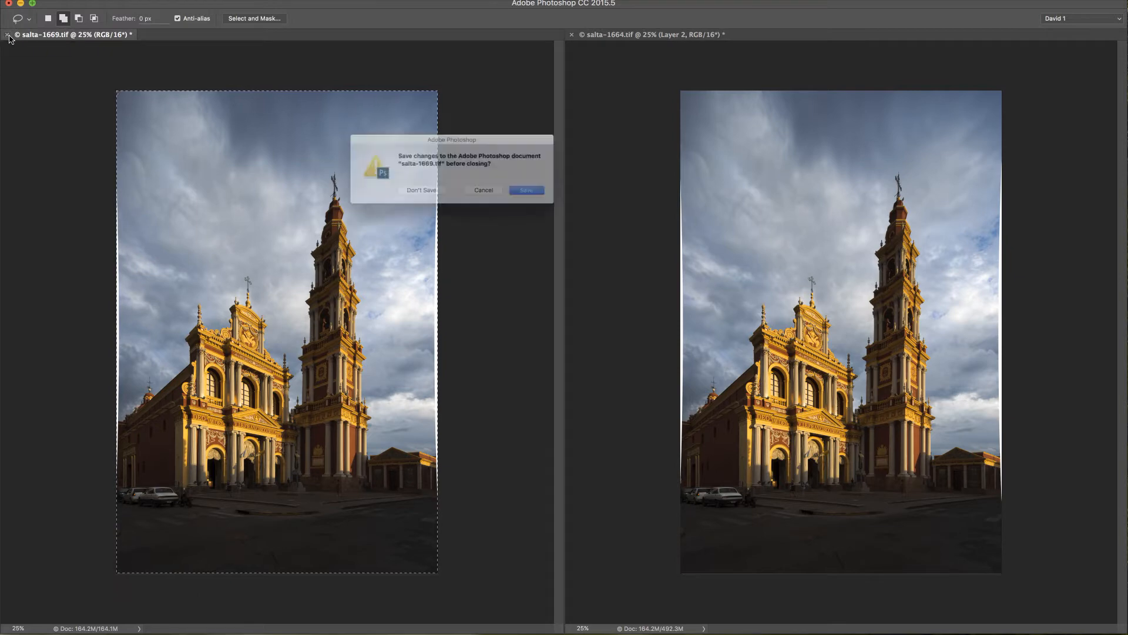
left_click(412, 196)
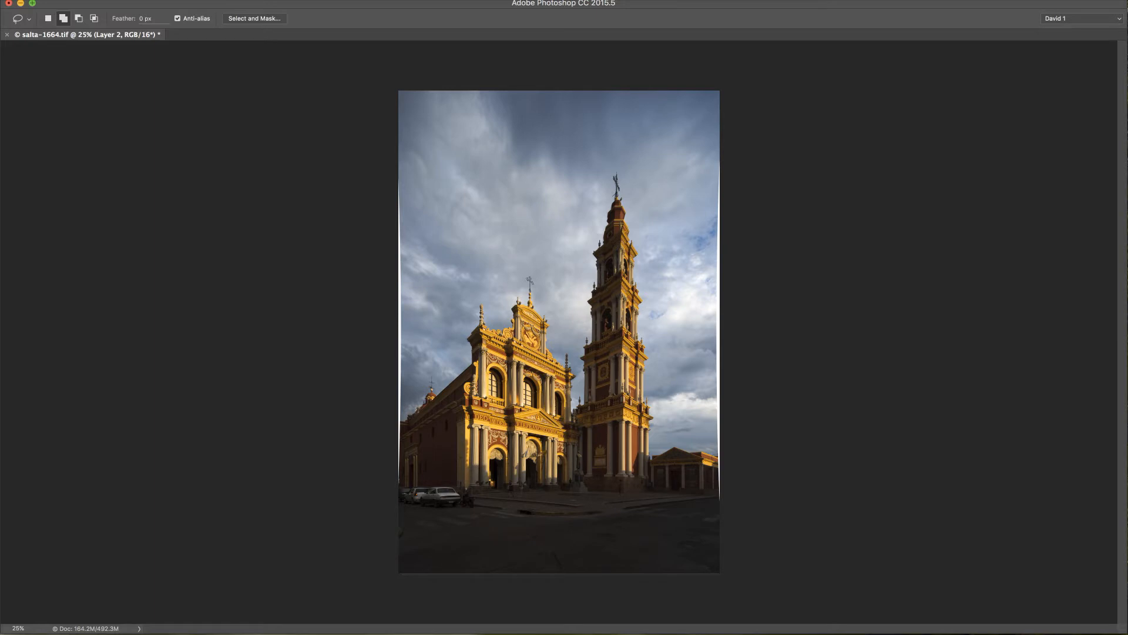
- Bring the layer list into view and toggle the visibility of Layer 2 and Layer 1 to compare the three exposures
left_click_drag(1126, 464, 955, 236)
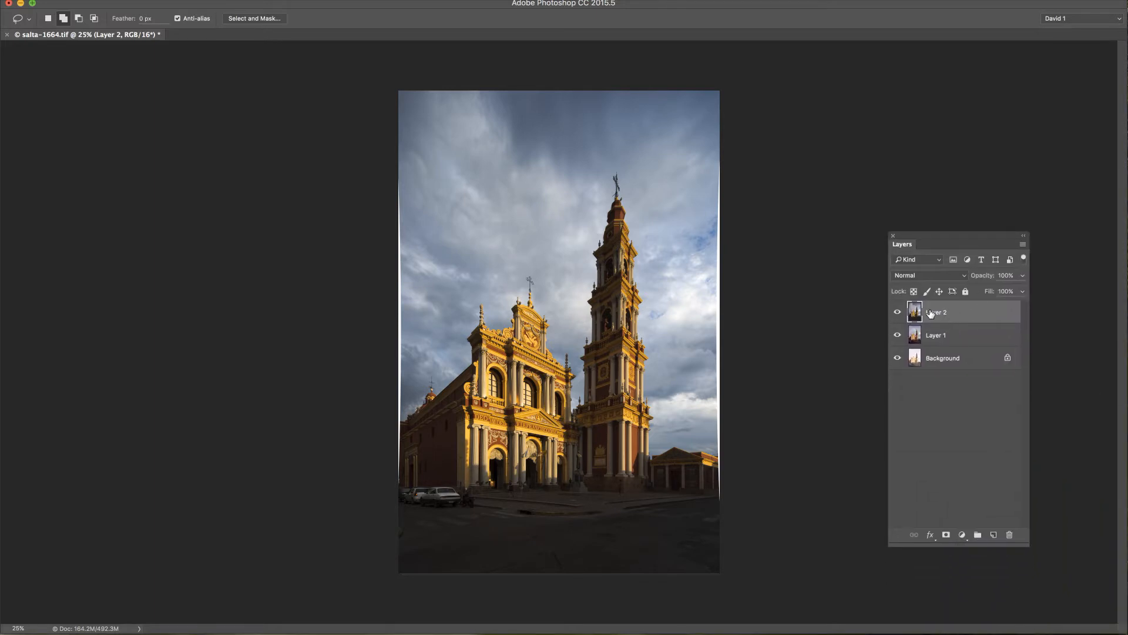
left_click(897, 313)
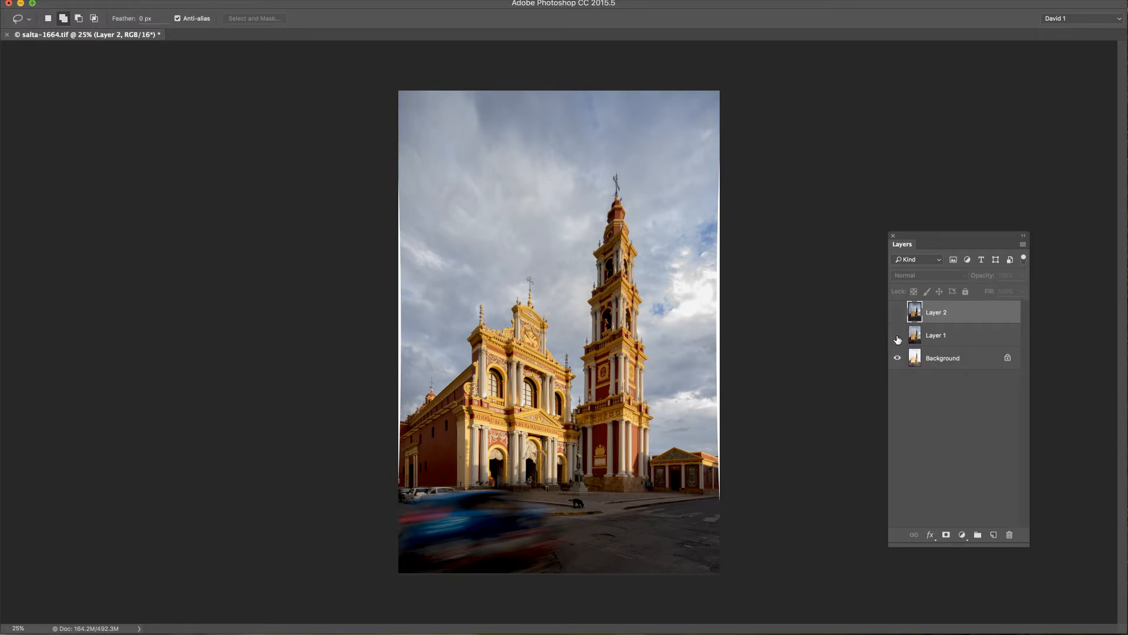
left_click(897, 338)
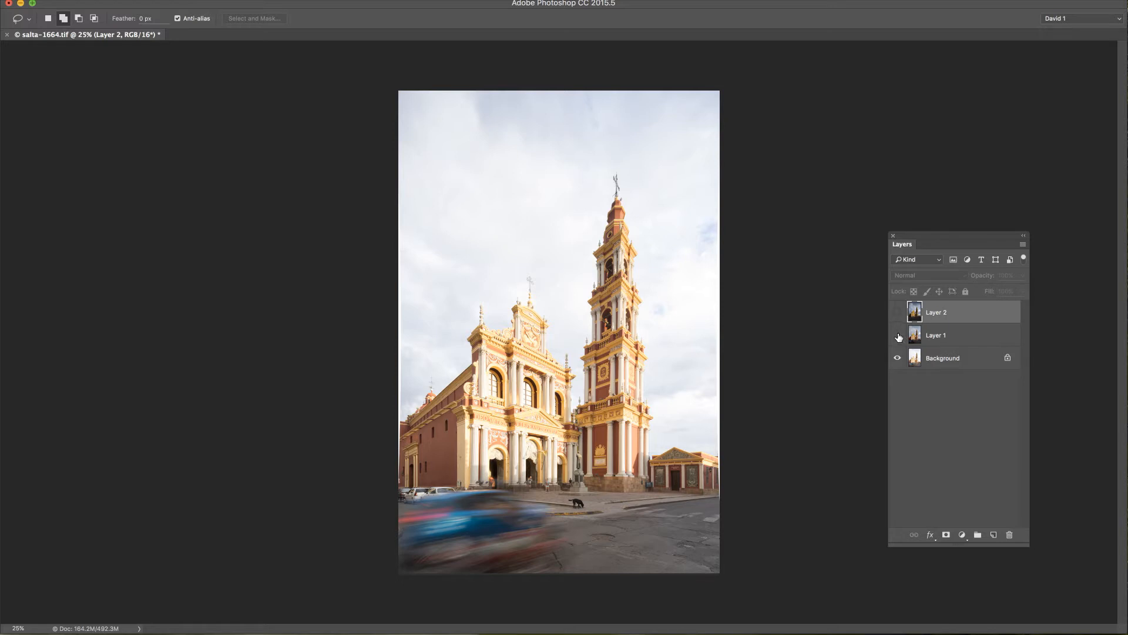
left_click(898, 335)
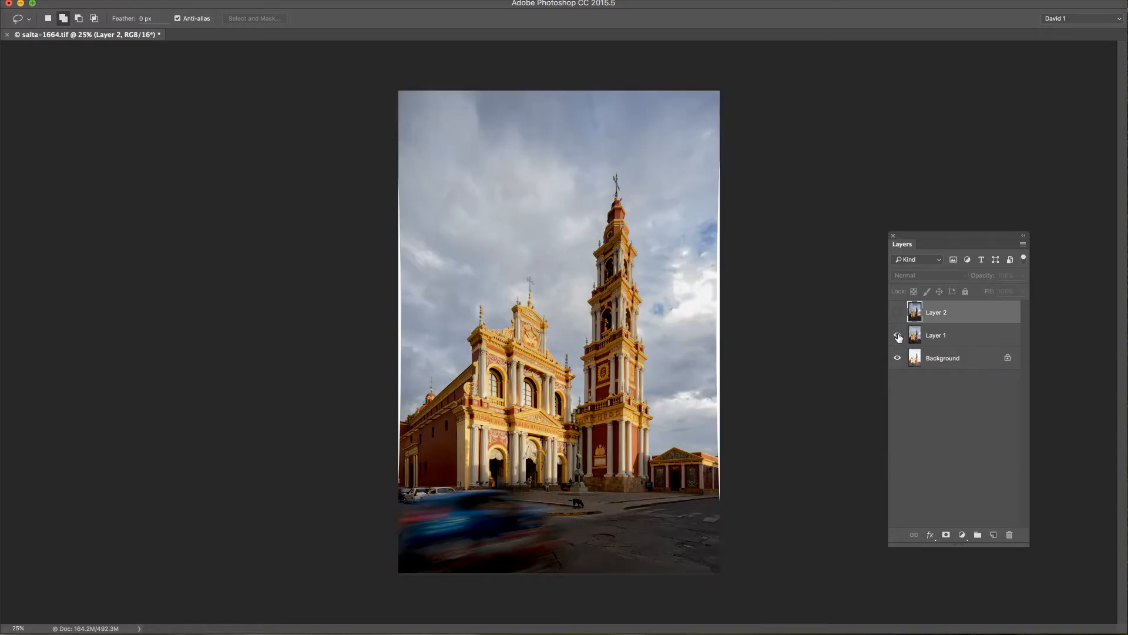
left_click(897, 312)
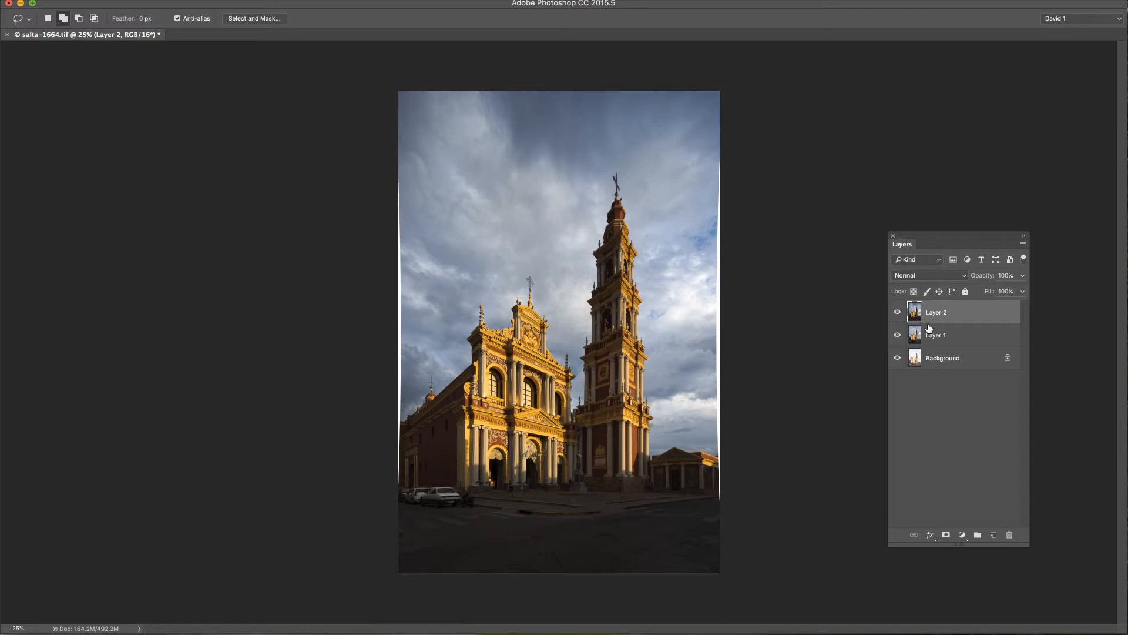
- Hide Layer 2, make Layer 1 the active layer and bring the tools into view
left_click(897, 316)
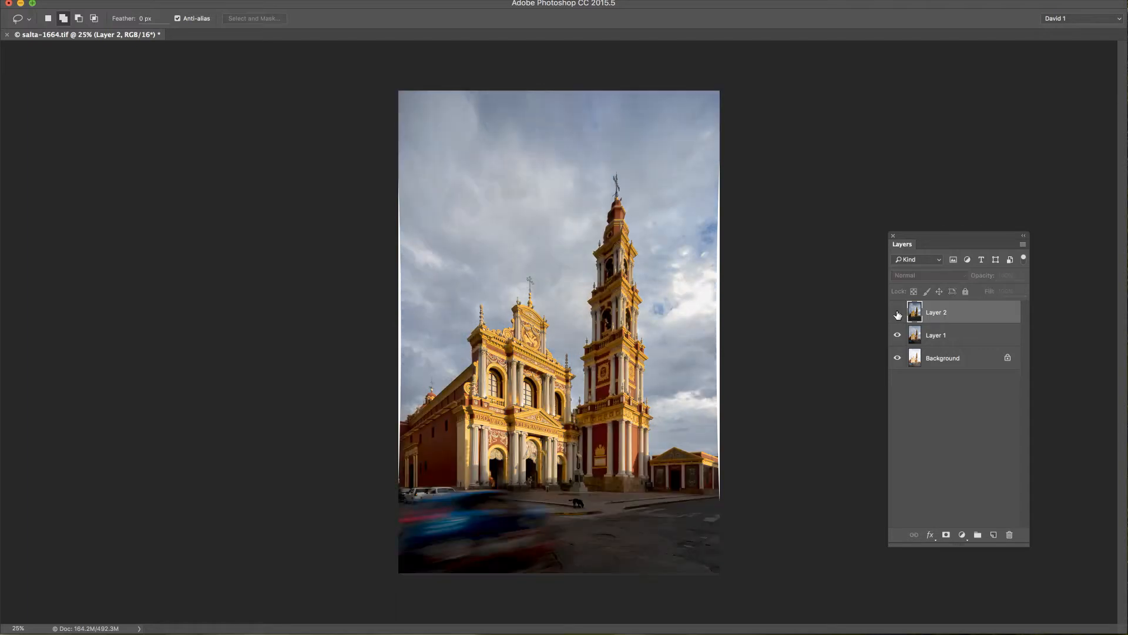
left_click(952, 336)
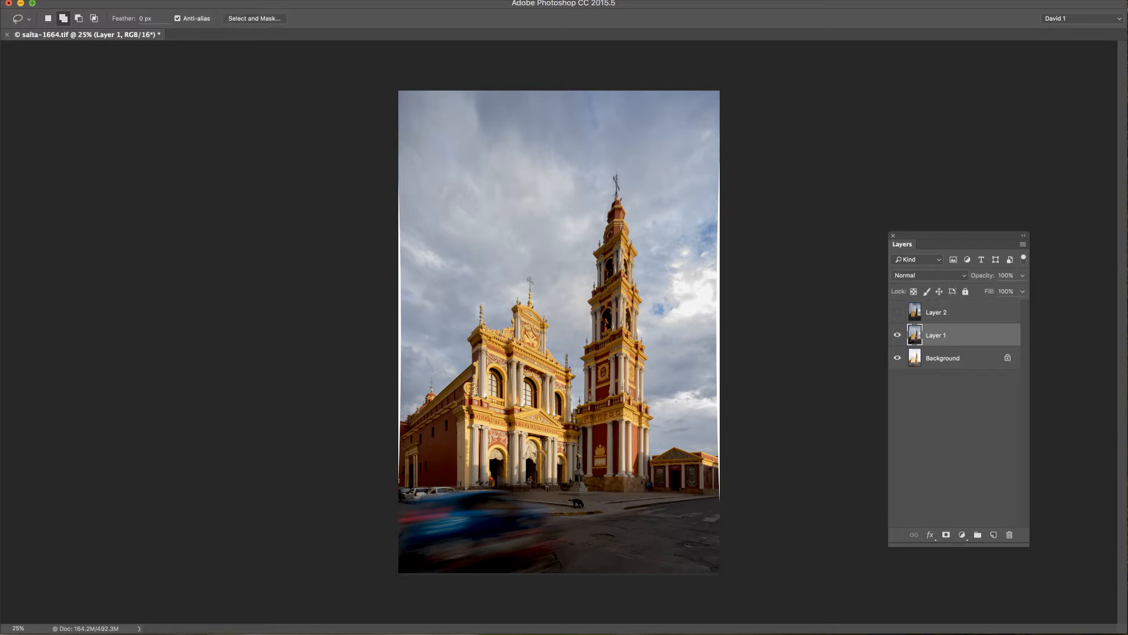
left_click_drag(1127, 94, 1080, 108)
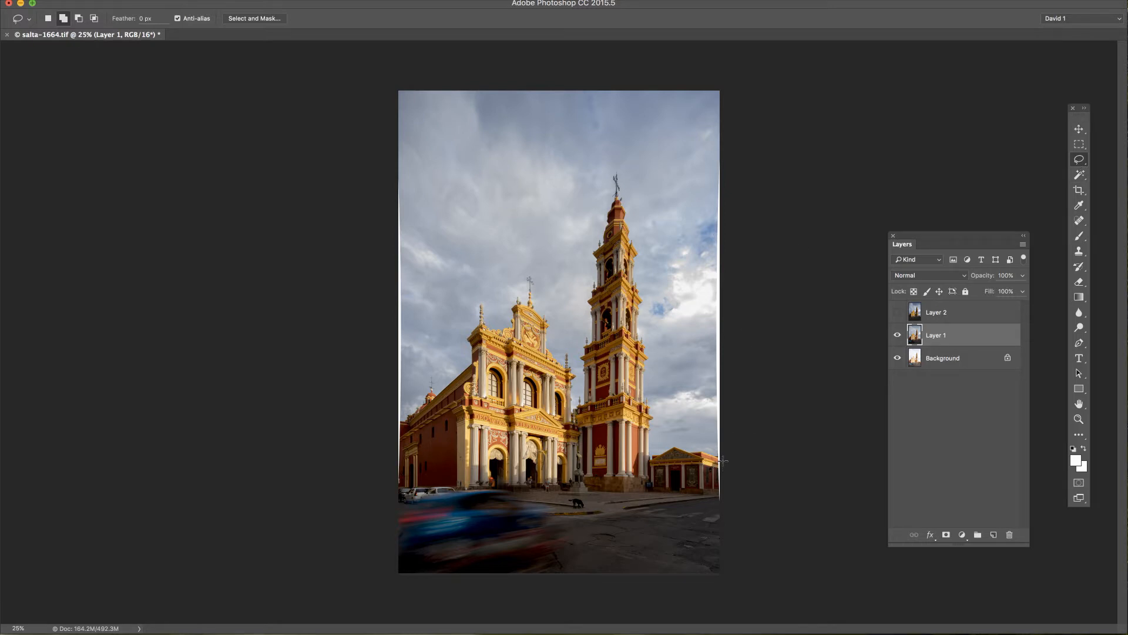
- Outline the church, tower and street on Layer 1 with the Lasso tool and invert the selection so it covers the sky
mouse_move(701, 462)
left_mouse_down()
mouse_move(682, 453)
mouse_move(660, 462)
left_mouse_up()
left_click_drag(627, 476, 615, 415)
mouse_move(612, 283)
left_mouse_down()
mouse_move(608, 262)
mouse_move(581, 467)
mouse_move(555, 485)
mouse_move(535, 468)
mouse_move(514, 486)
mouse_move(471, 469)
mouse_move(465, 385)
mouse_move(450, 388)
mouse_move(362, 474)
mouse_move(352, 550)
mouse_move(378, 593)
mouse_move(648, 591)
mouse_move(764, 570)
mouse_move(789, 478)
mouse_move(784, 451)
mouse_move(804, 409)
mouse_move(786, 414)
mouse_move(715, 366)
left_mouse_up()
left_click(0, 0)
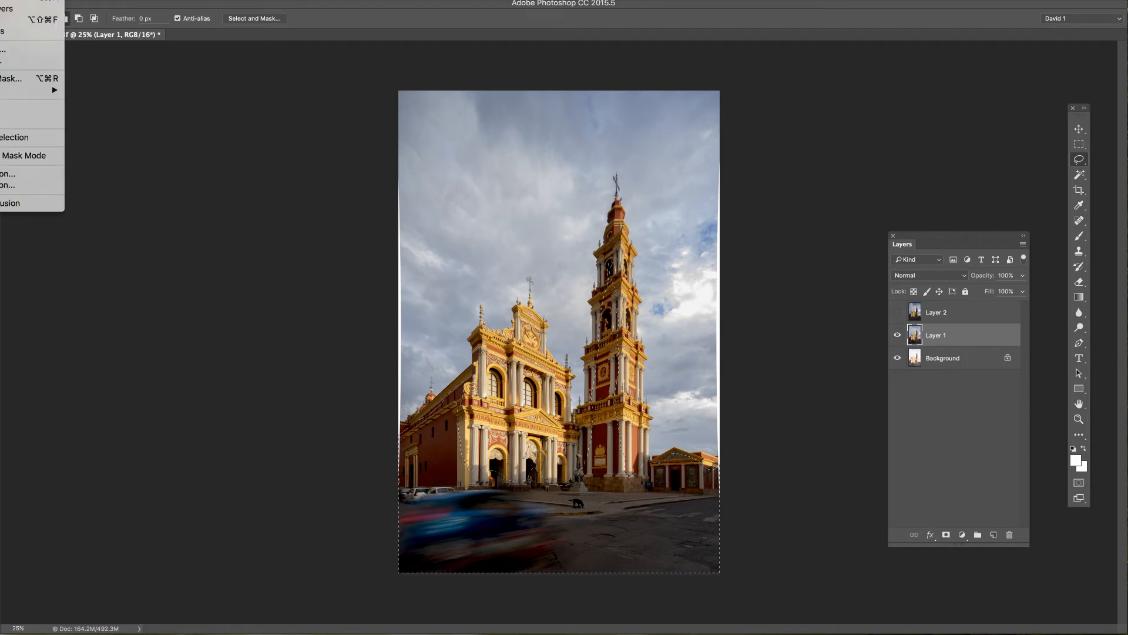
left_click(12, 0)
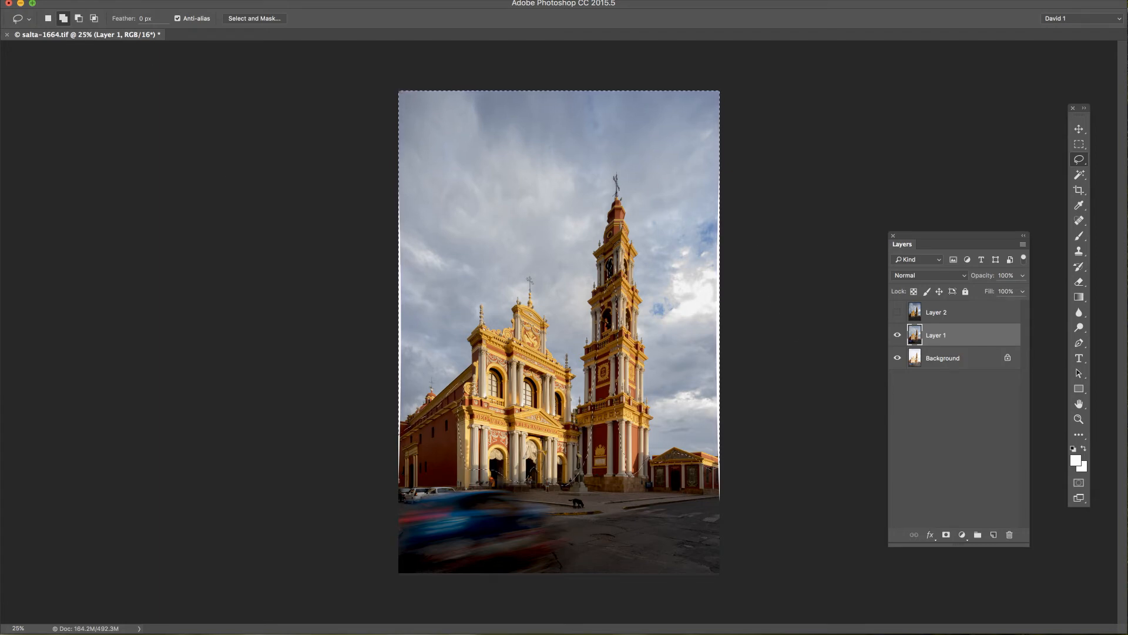
- Feather the sky selection with a radius of 250 pixels
left_click(0, 0)
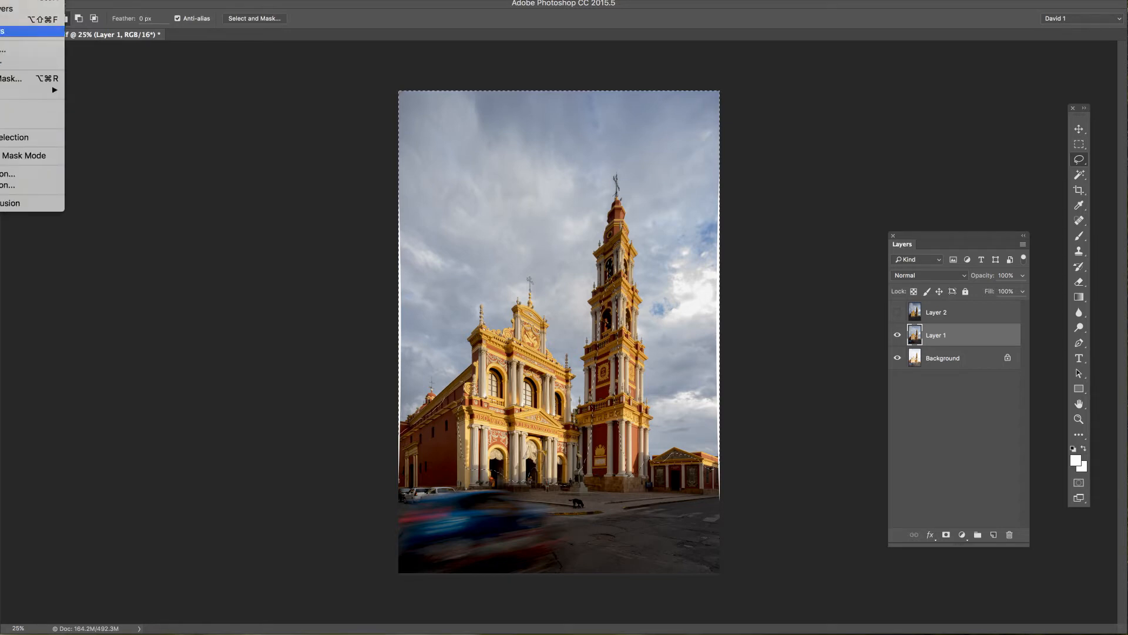
mouse_move(29, 89)
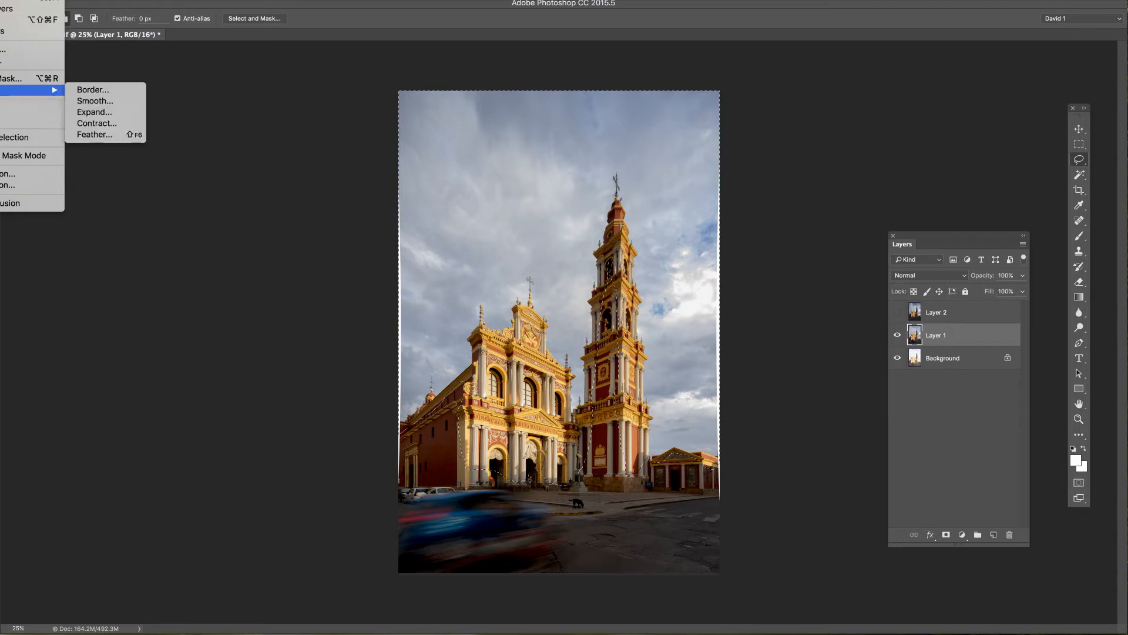
left_click(107, 135)
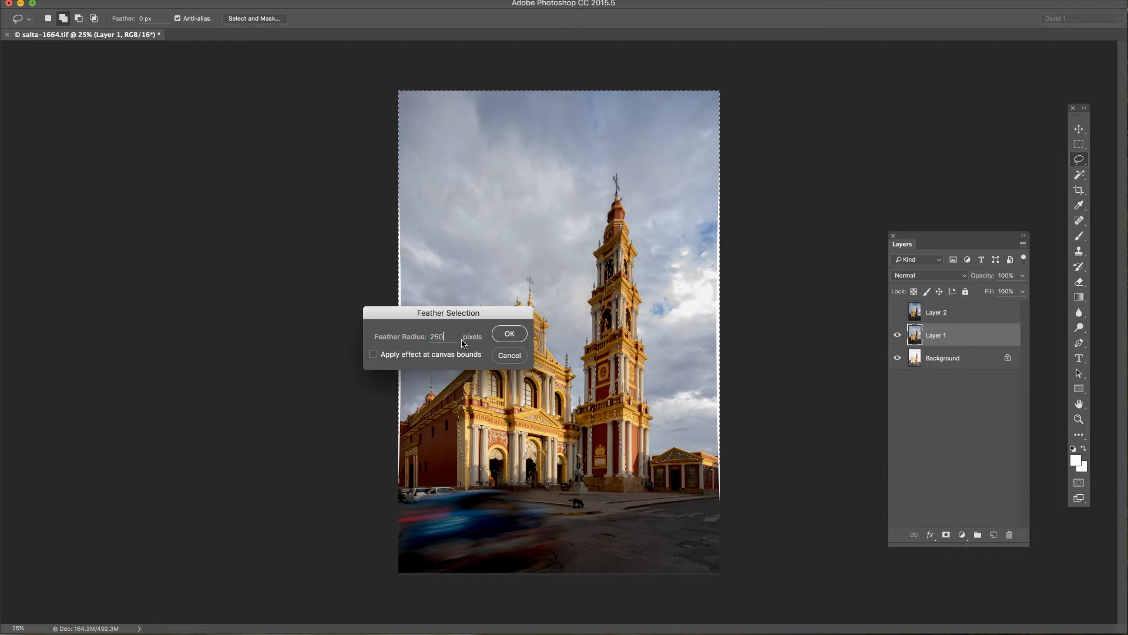
left_click(511, 336)
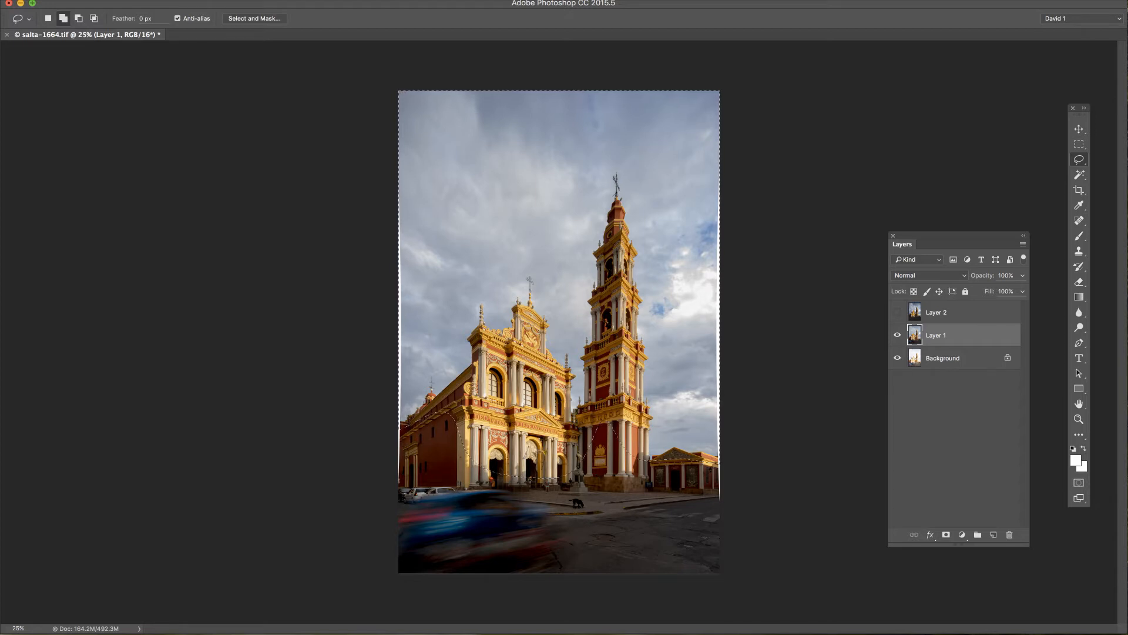
- Add a layer mask to Layer 1 that reveals only the feathered sky selection
left_click(0, 0)
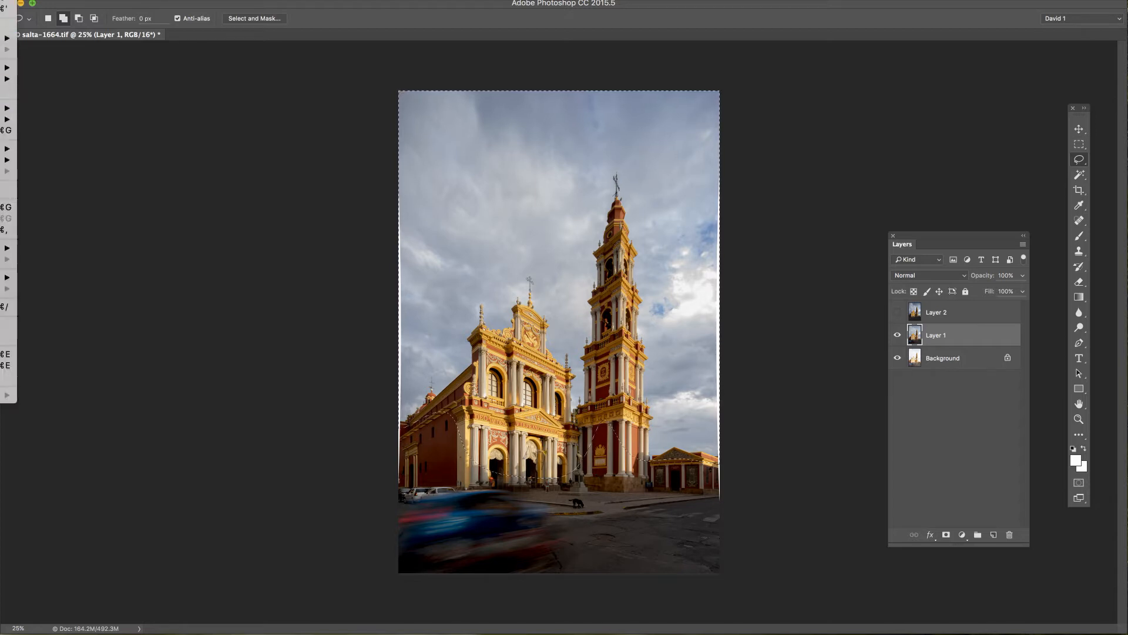
mouse_move(6, 108)
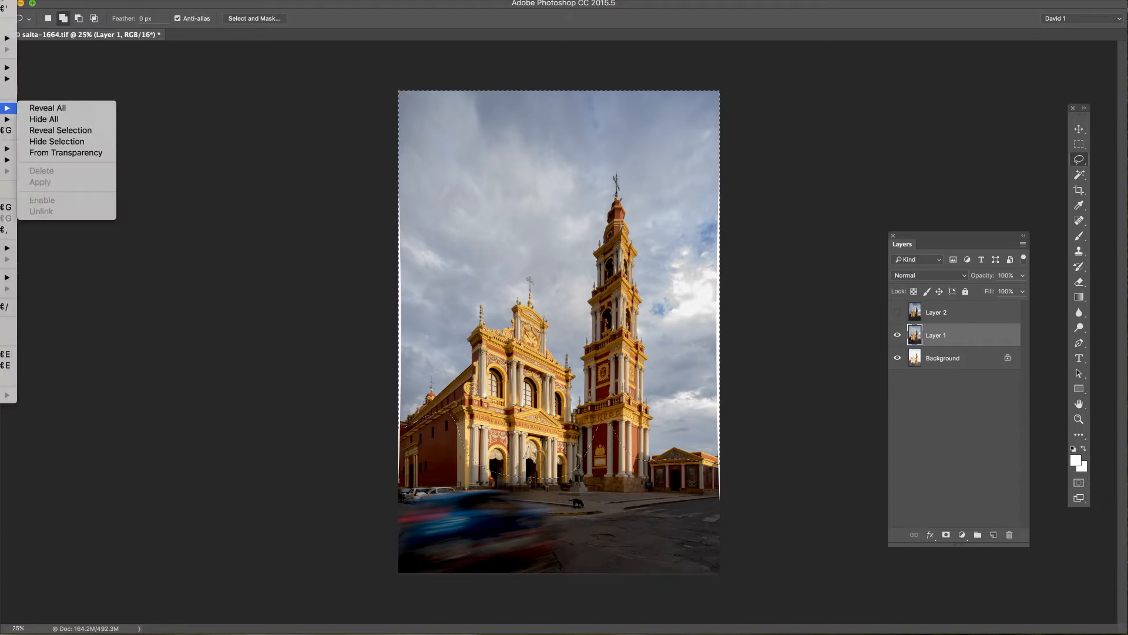
left_click(80, 133)
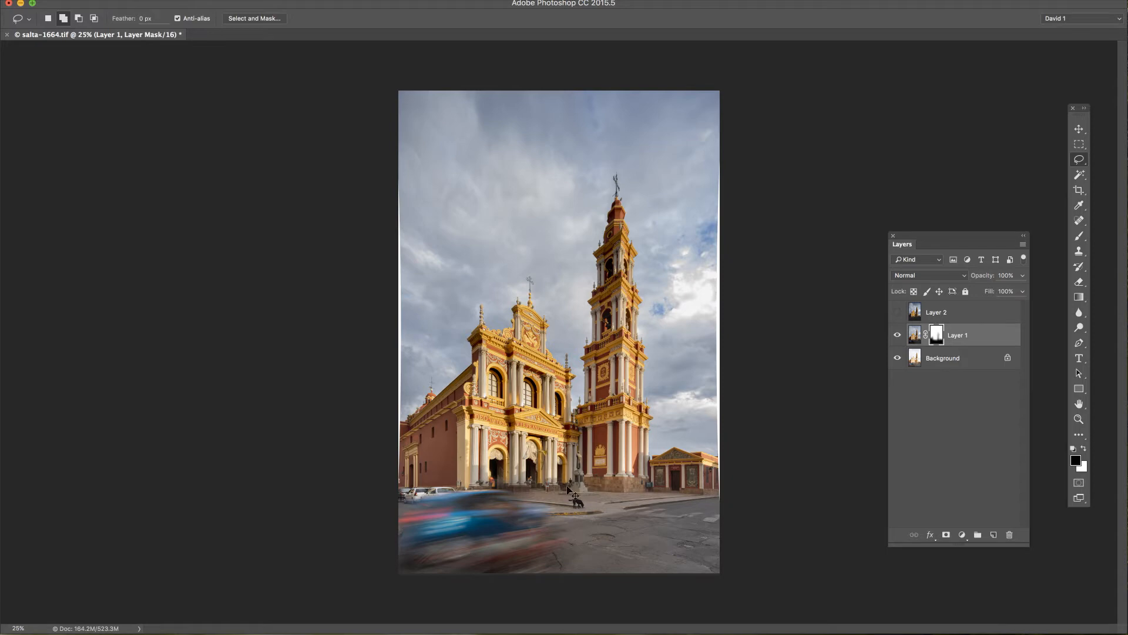
- Choose the Brush tool with black as the foreground colour for the Layer 1 mask and set its opacity to 13%
key("super+plus")
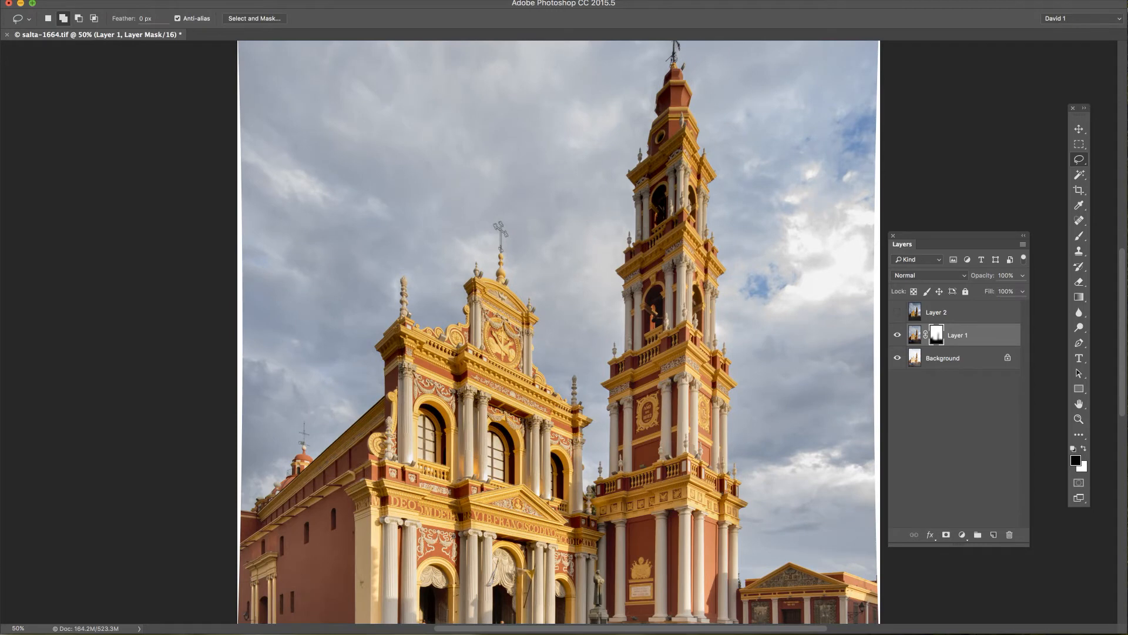
scroll(558, 332, "down", 5)
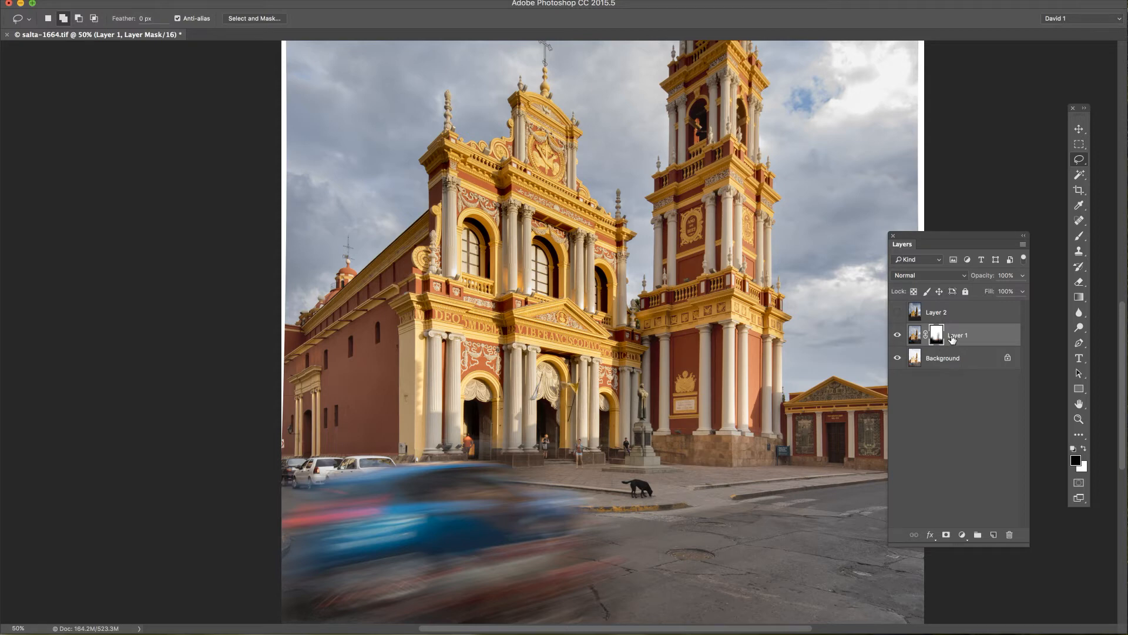
left_click(1080, 237)
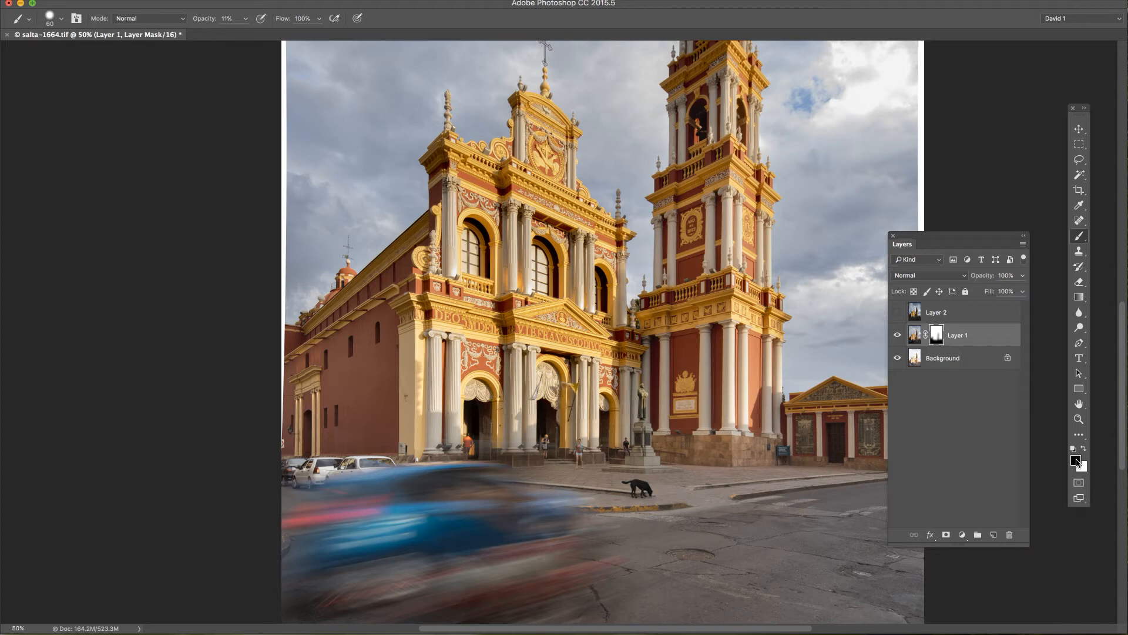
key("x")
key("x")
left_click(246, 19)
left_click_drag(245, 38, 239, 40)
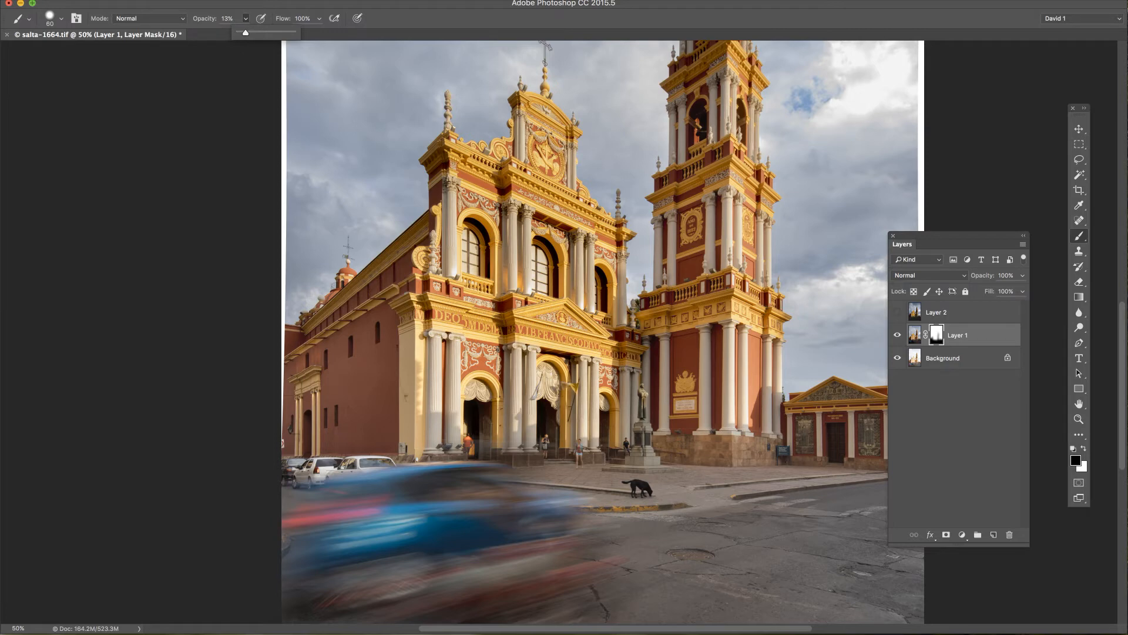
- Enlarge the brush to a size of 300
key("bracketright")
key("bracketright")
key("bracketright")
key("bracketright")
key("bracketright")
key("bracketright")
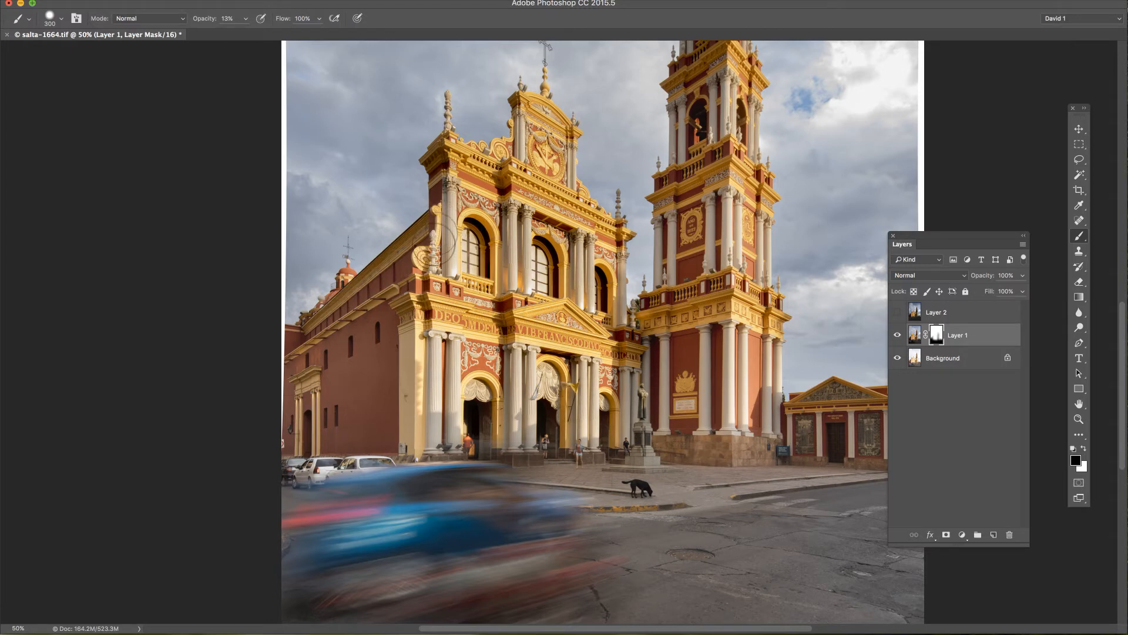
- Reduce the brush size to 175 and make white the foreground colour for working on the Layer 1 mask
key("bracketleft")
key("bracketleft")
key("bracketleft")
key("bracketleft")
key("bracketleft")
key("bracketleft")
key("bracketright")
key("x")
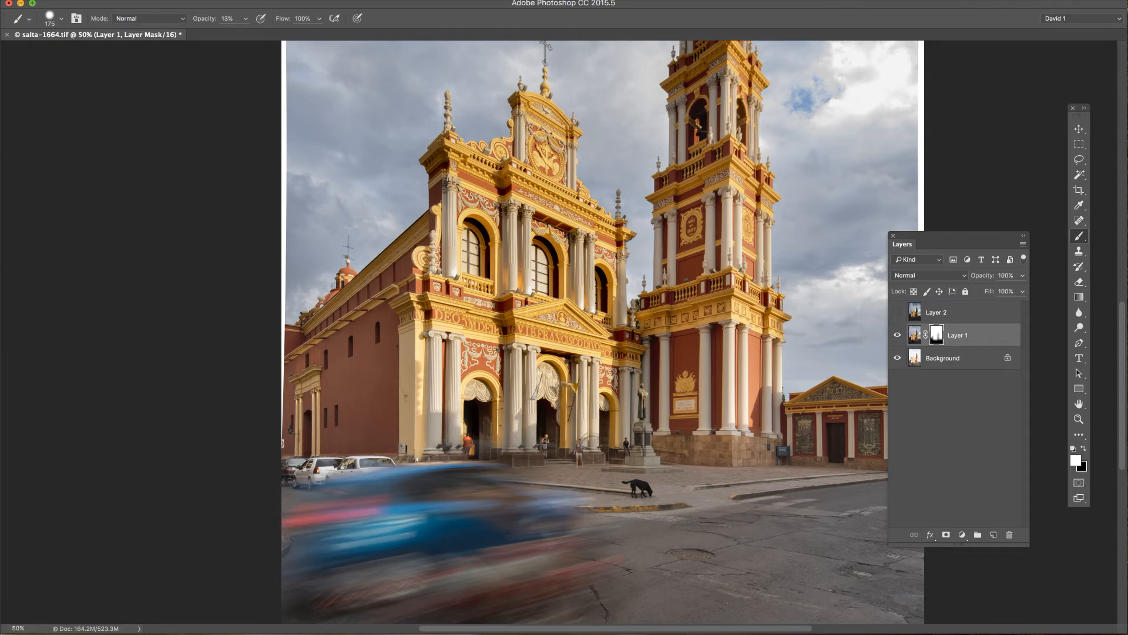
right_click(591, 439)
left_click(592, 415)
right_click(592, 439)
left_click(631, 414)
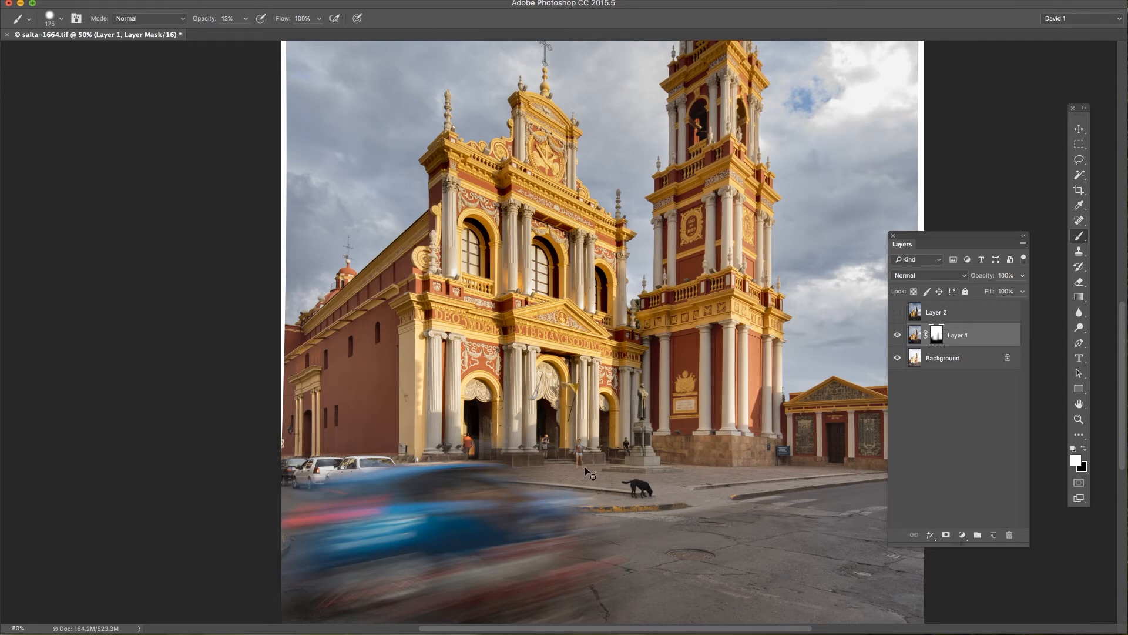
- Make the hidden Layer 2 exposure visible above Layer 1
key("super+minus")
key("super+minus")
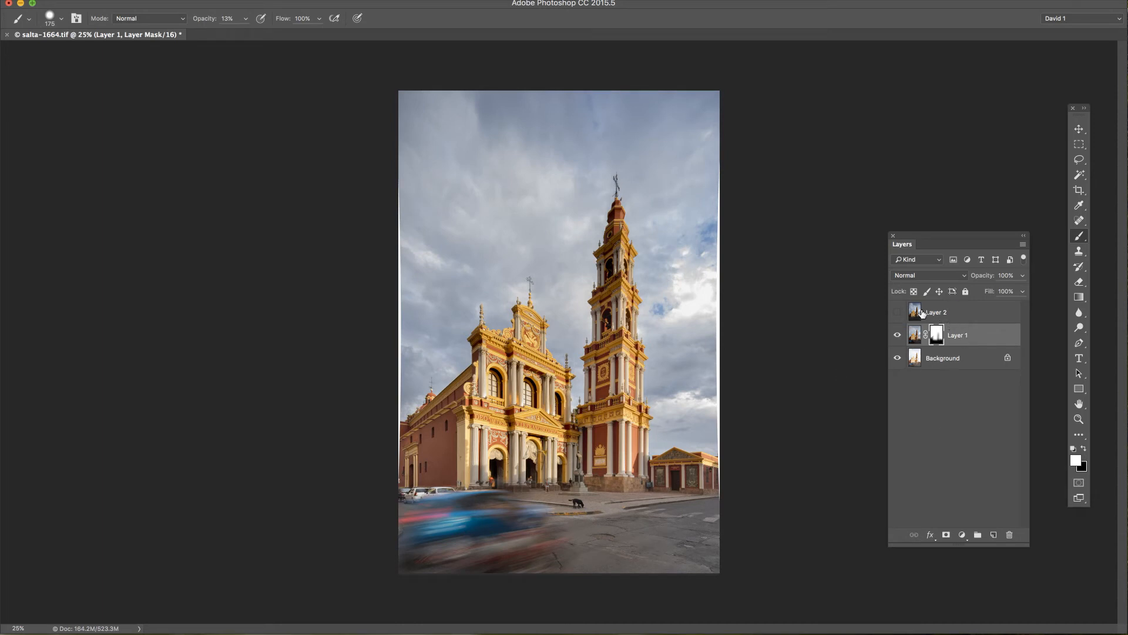
left_click(918, 312)
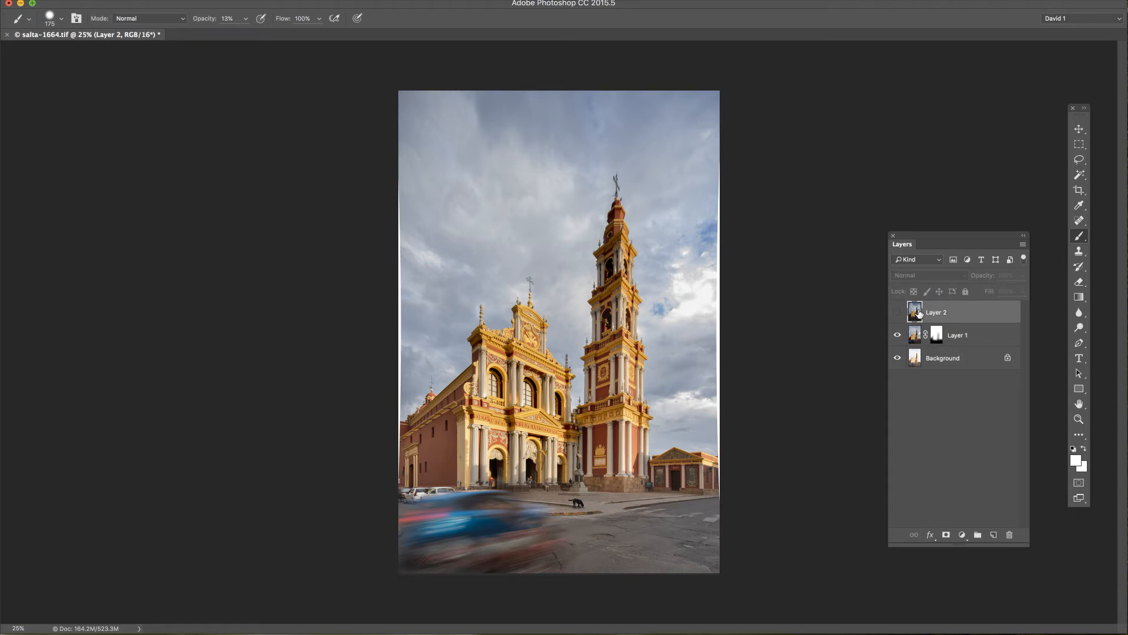
left_click(897, 313)
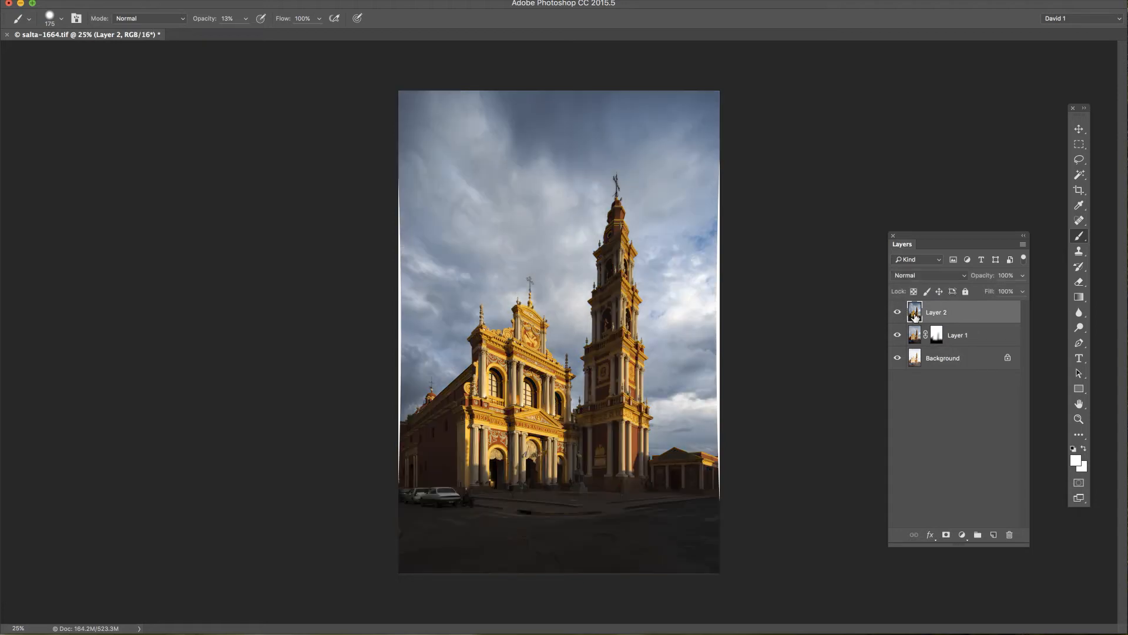
left_click(974, 399)
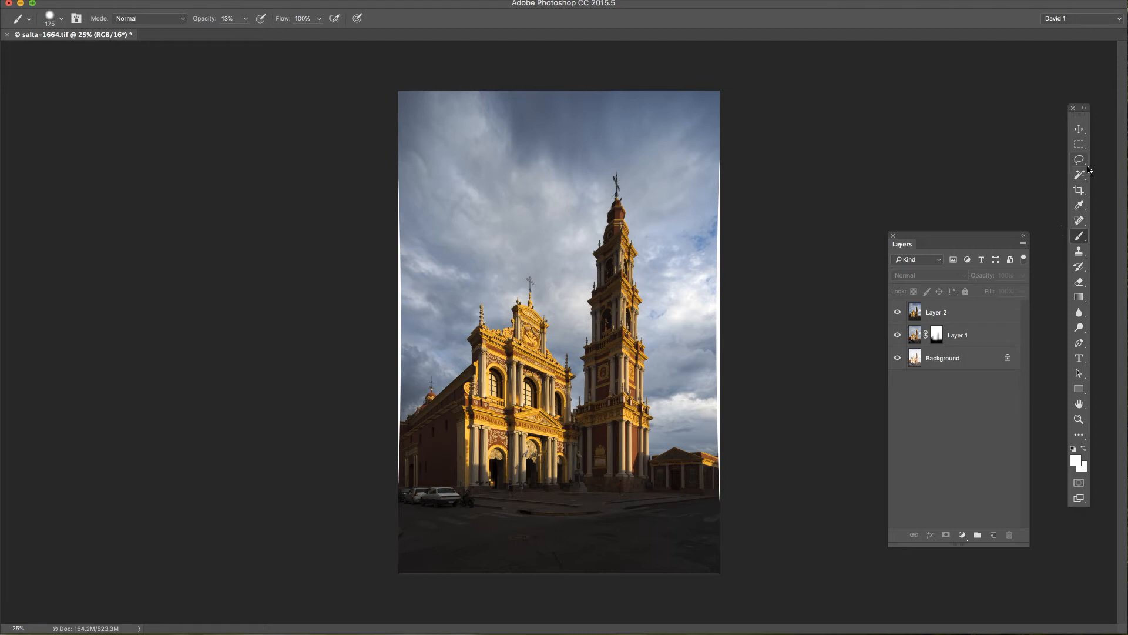
- Select the sky on Layer 2 with the Quick Selection tool, refining the selection beside the tower's lower section
left_click(1080, 175)
right_click(1081, 180)
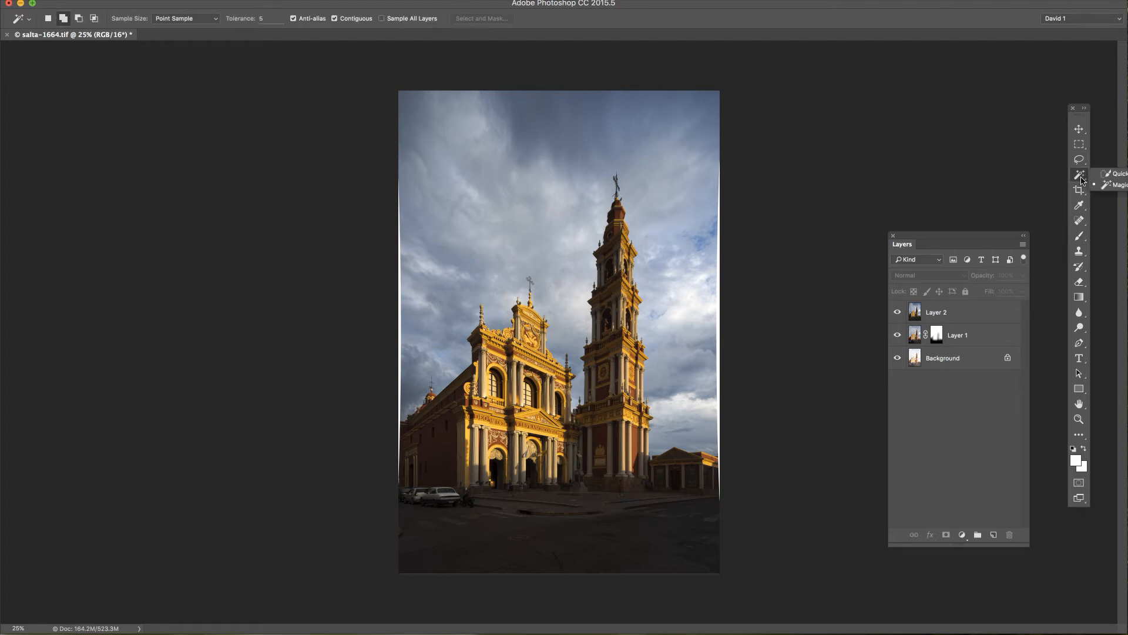
left_click(1118, 175)
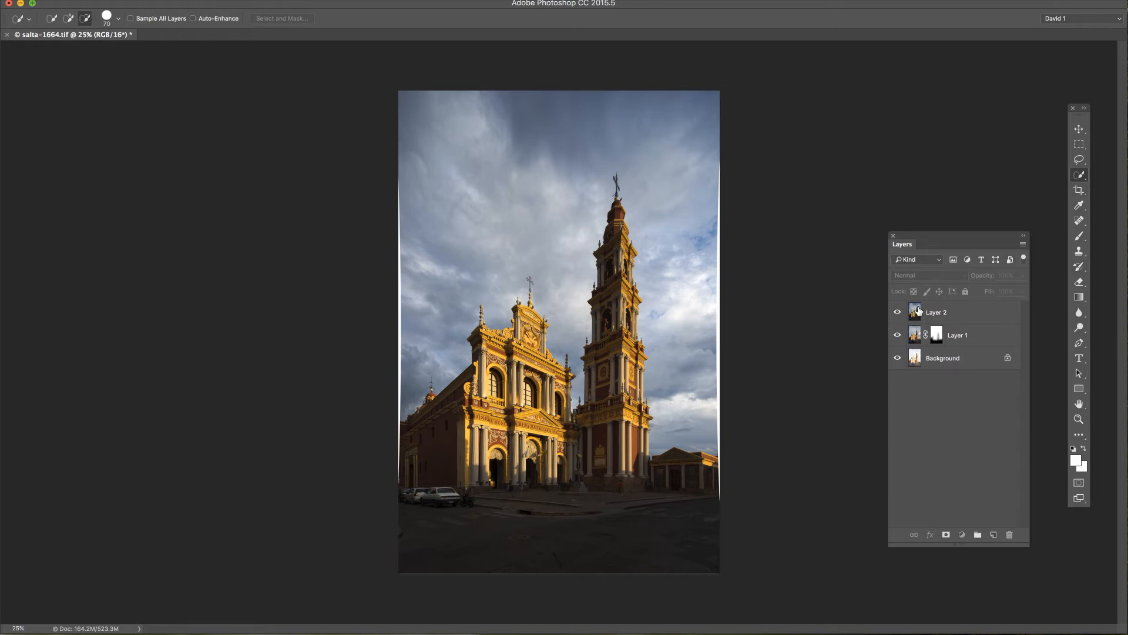
left_click(919, 311)
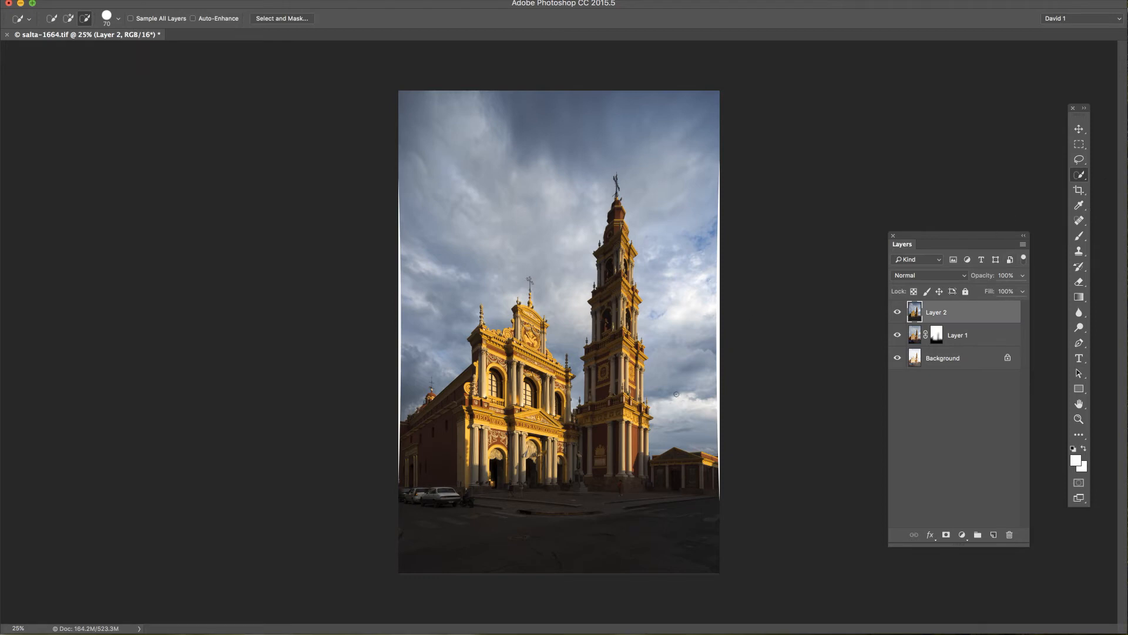
left_click_drag(677, 296, 681, 207)
left_click_drag(580, 173, 584, 228)
key("super+equal")
key("super+equal")
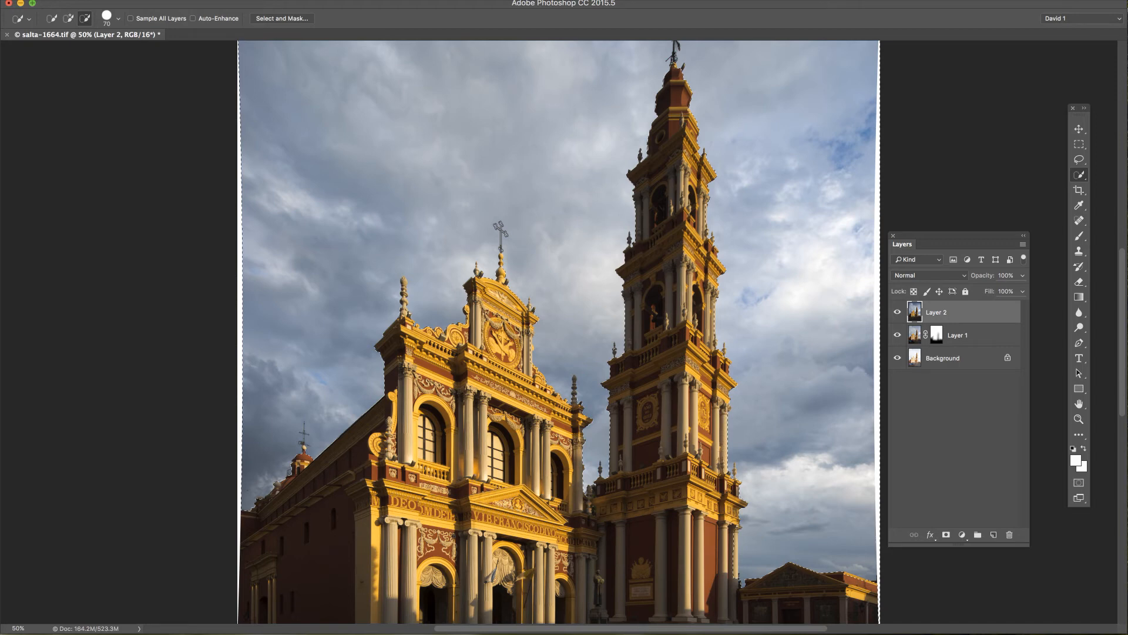
left_click_drag(738, 543, 727, 580)
left_click(69, 19)
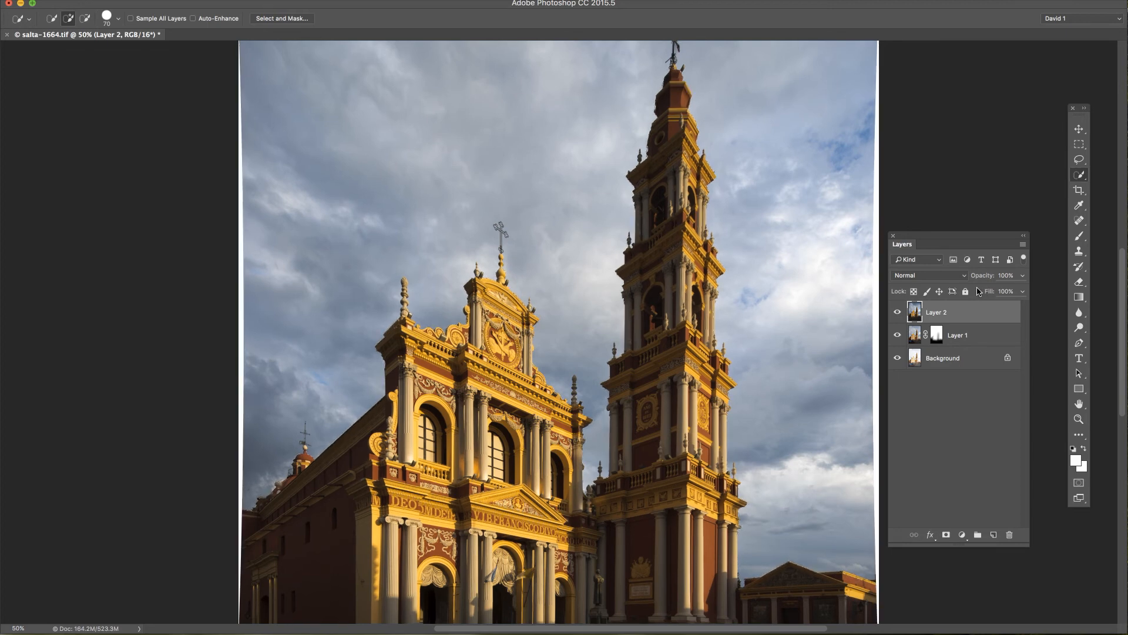
- Add a layer mask to Layer 2 that reveals only the sky selection, and check the blend around the church
key("super+minus")
key("super+minus")
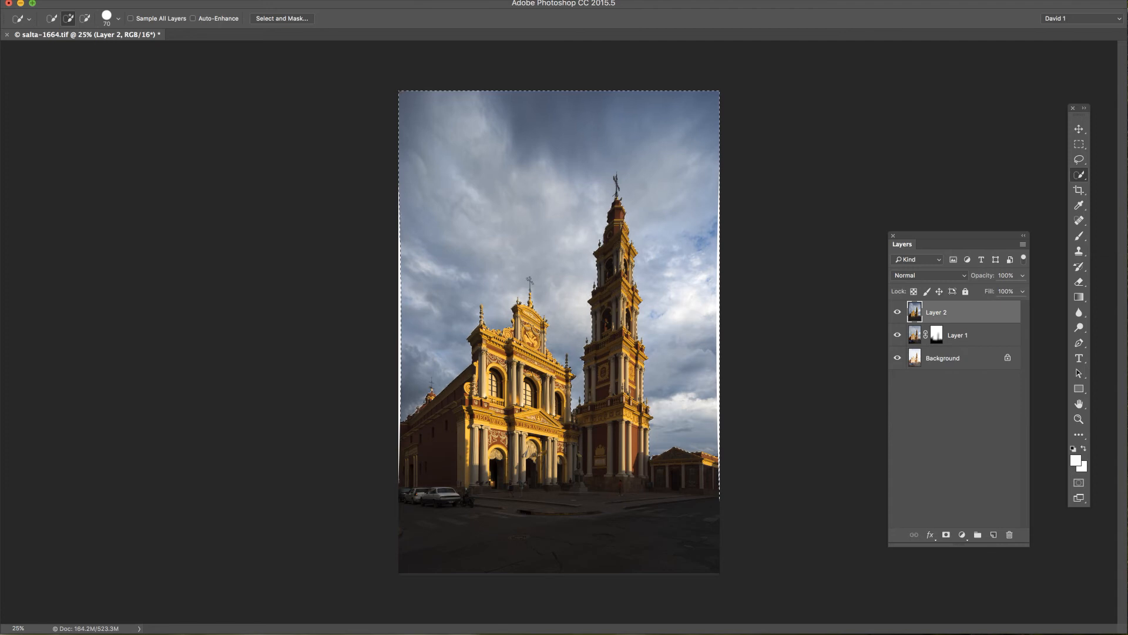
left_click(0, 0)
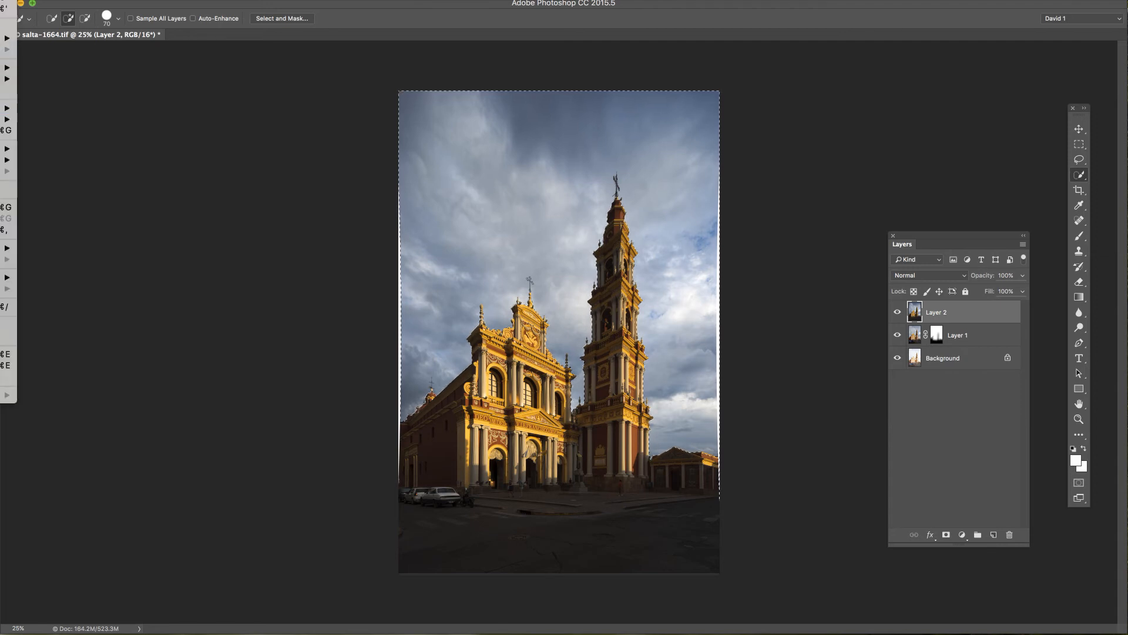
mouse_move(5, 108)
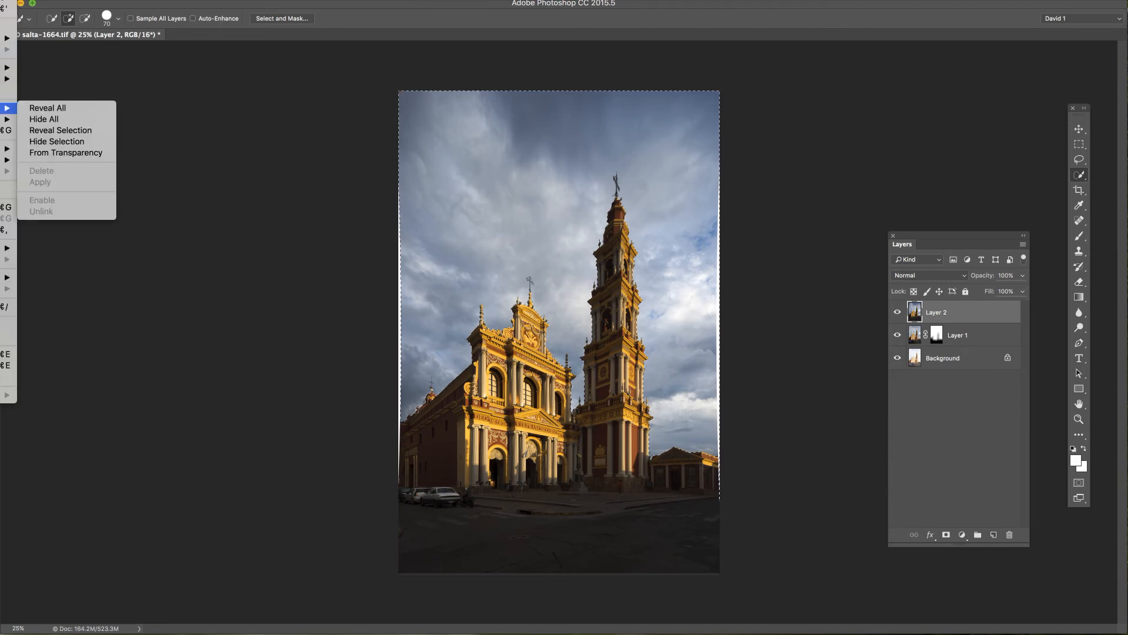
left_click(89, 130)
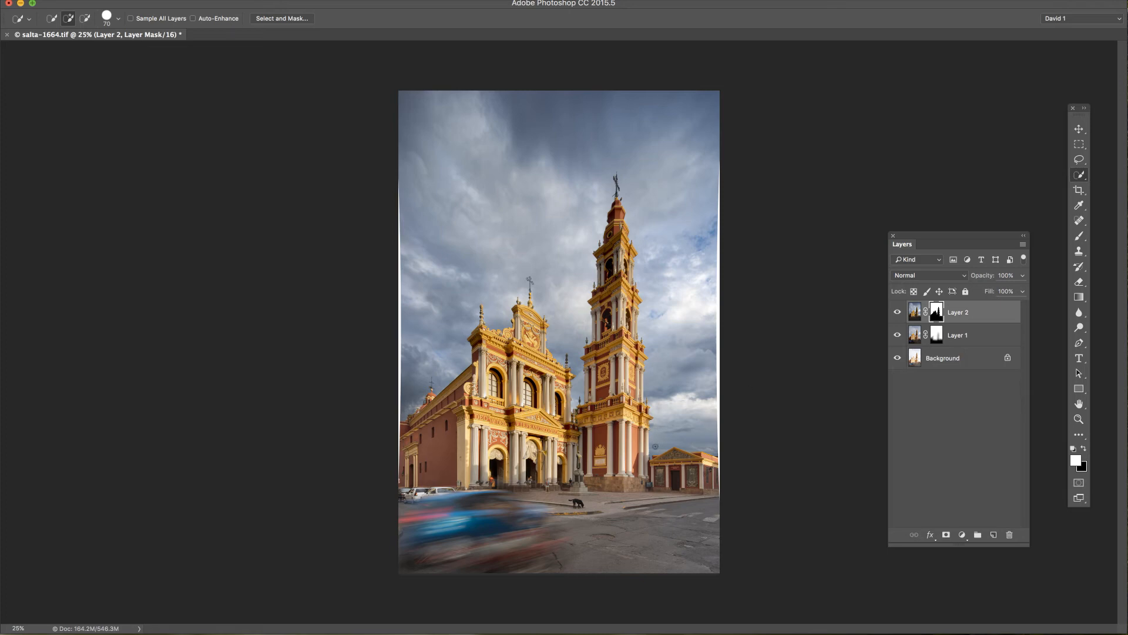
key("super+equal")
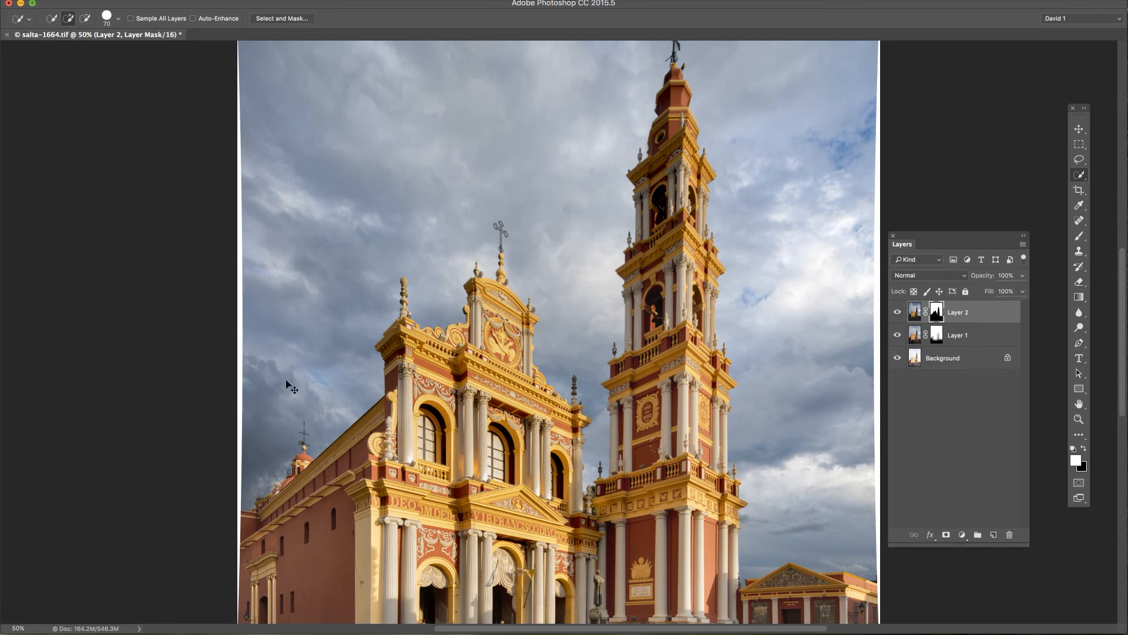
key("super+minus")
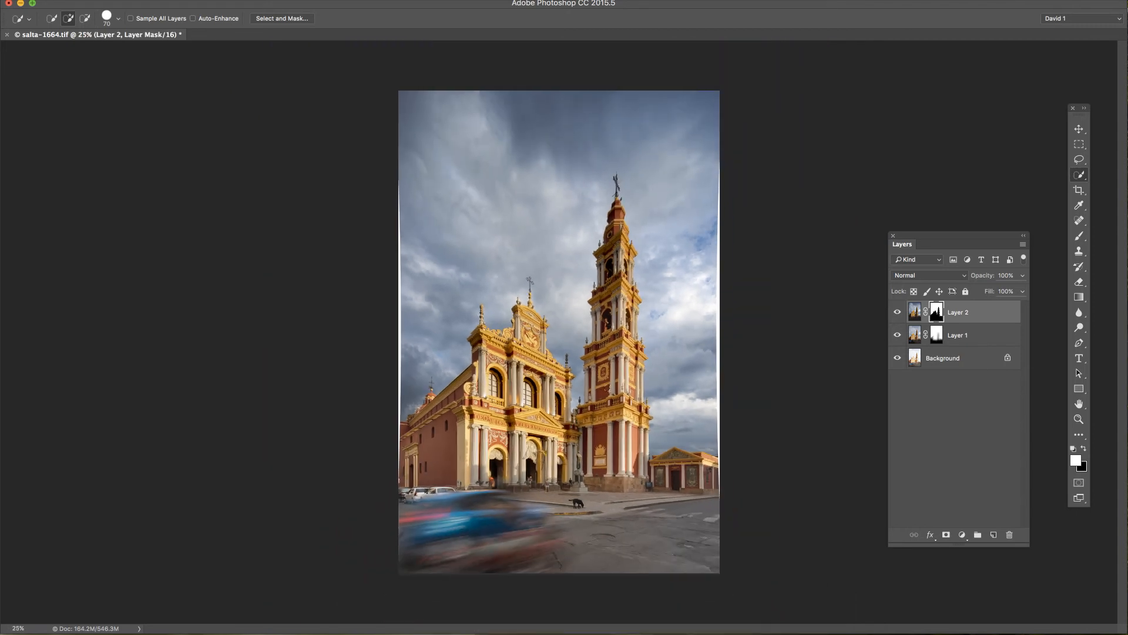
- Darken the Layer 1 image with a Curves adjustment by pulling the RGB midtones down to an output of about 121
left_click(915, 339)
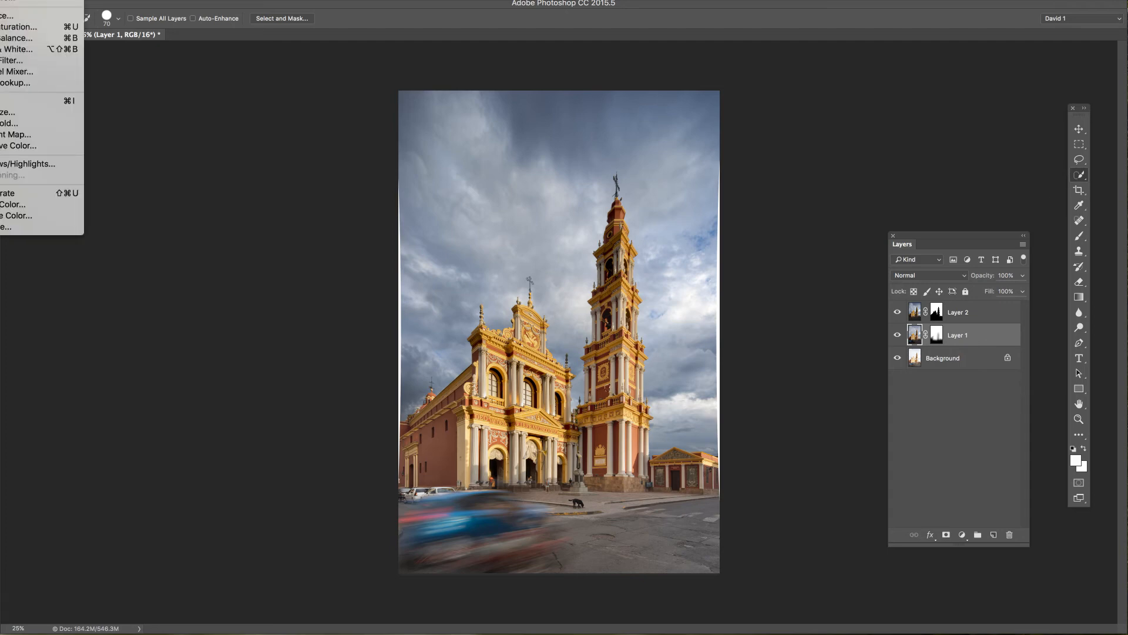
left_click(12, 0)
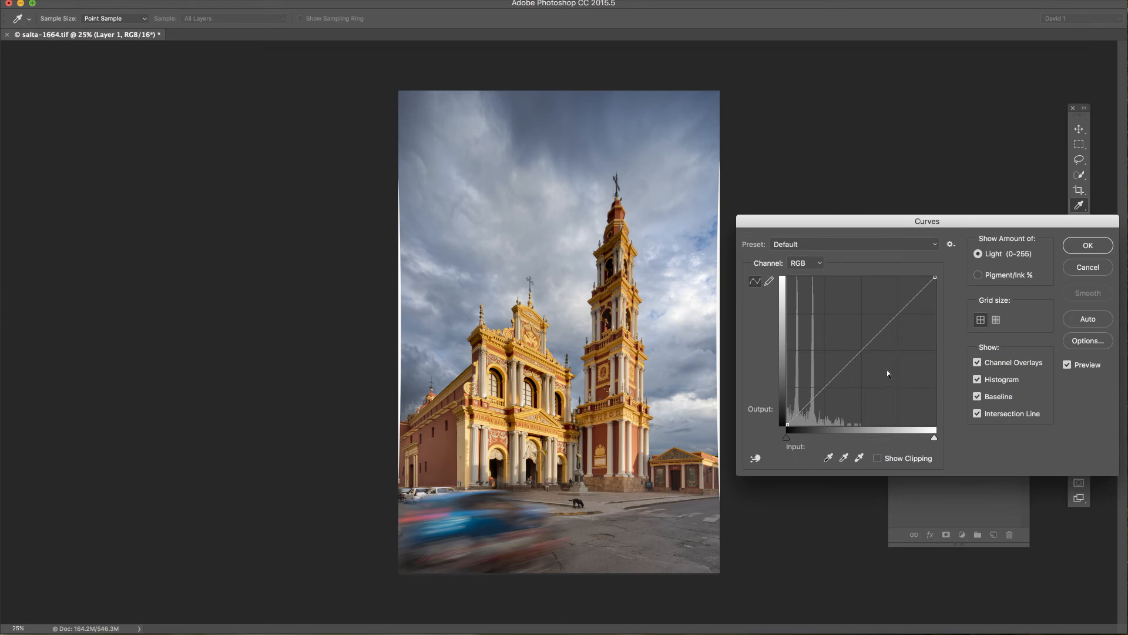
left_click_drag(867, 344, 875, 353)
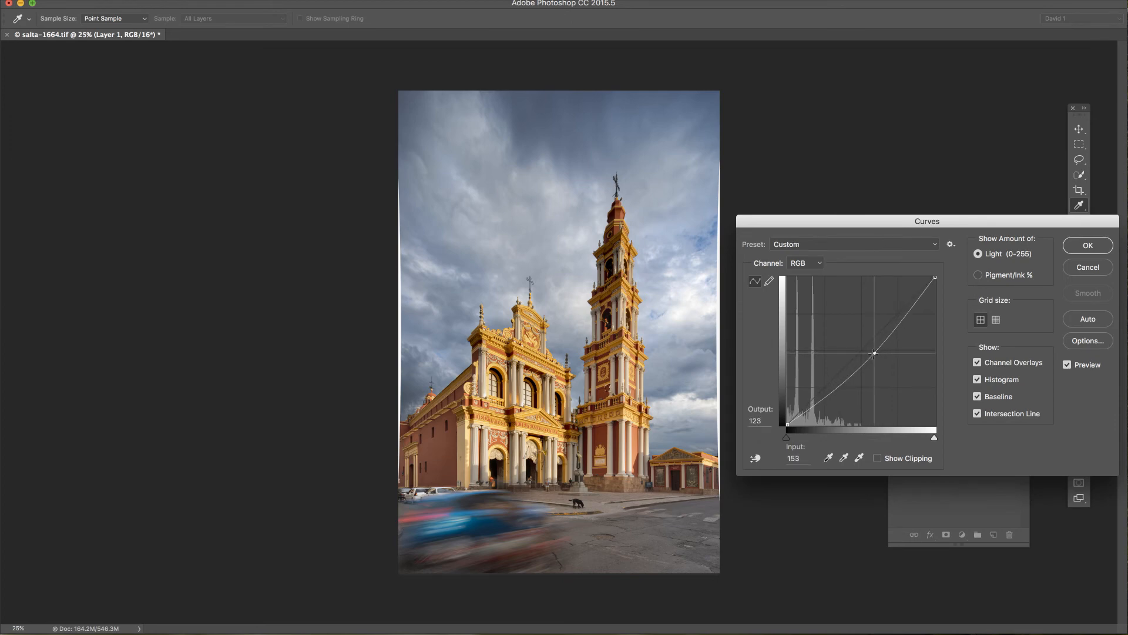
left_click_drag(972, 223, 187, 276)
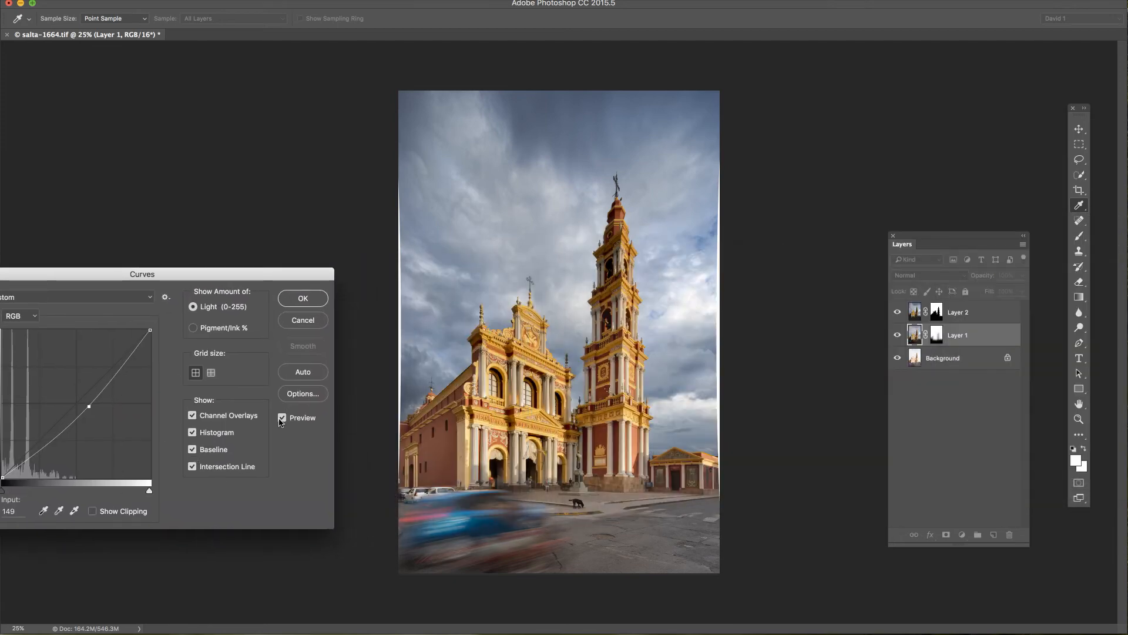
left_click_drag(163, 276, 204, 255)
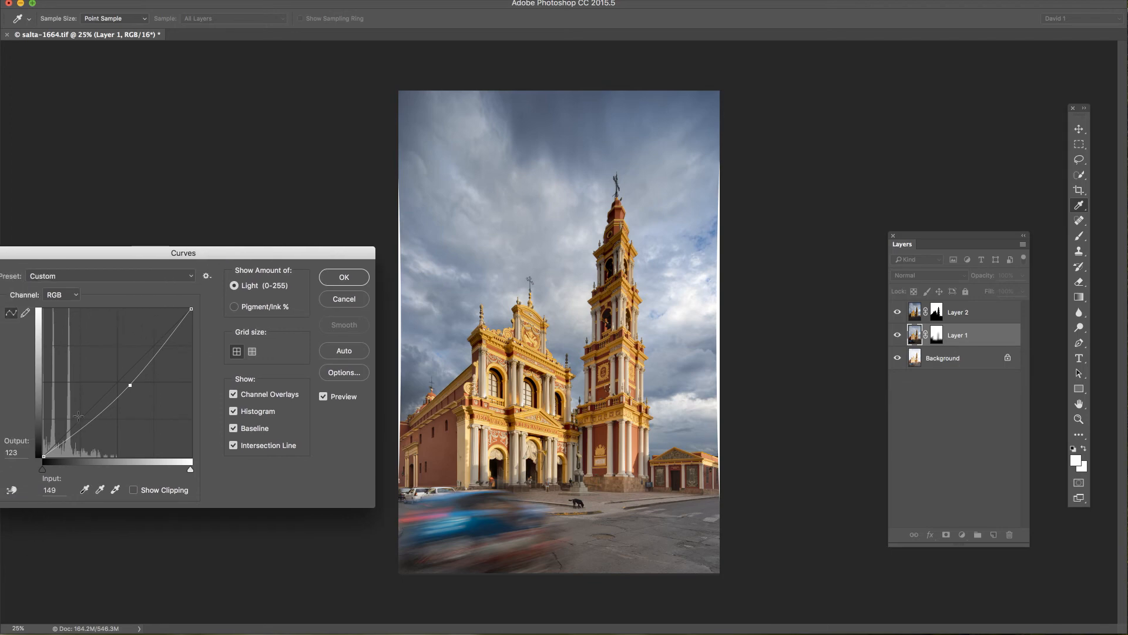
left_click_drag(130, 385, 138, 387)
left_click_drag(249, 258, 287, 241)
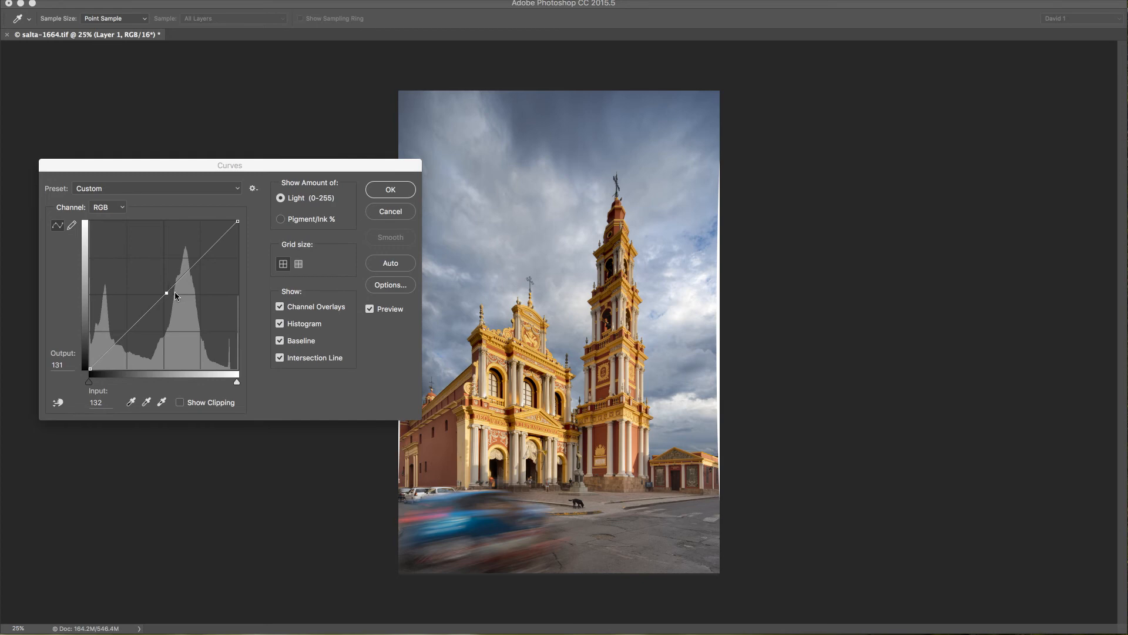
left_click_drag(166, 292, 179, 303)
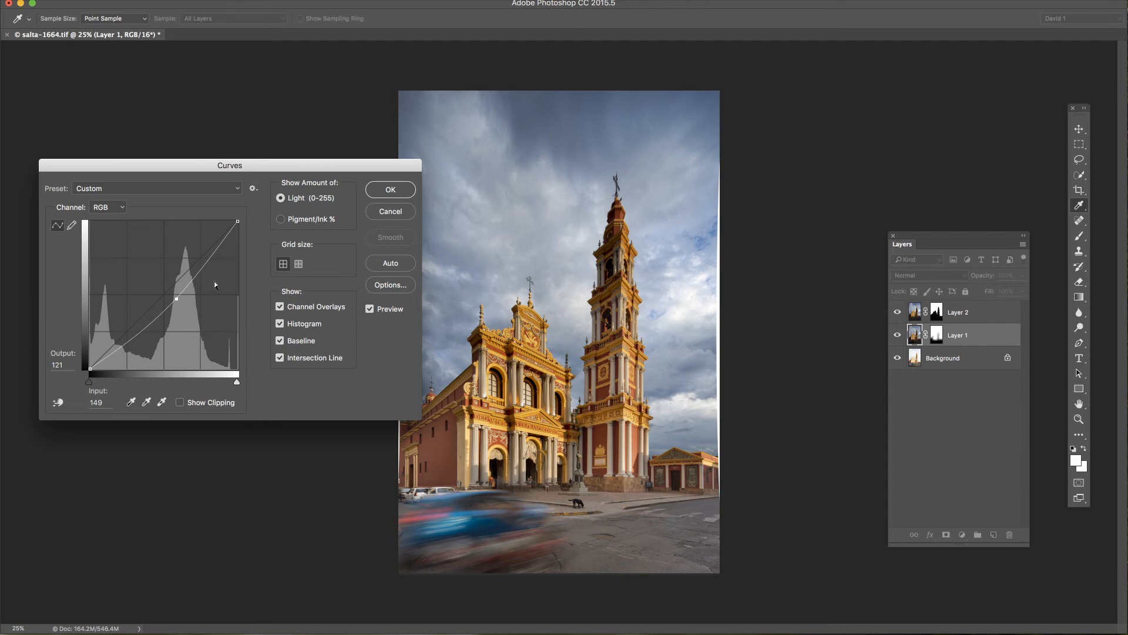
left_click_drag(175, 299, 173, 299)
left_click(392, 194)
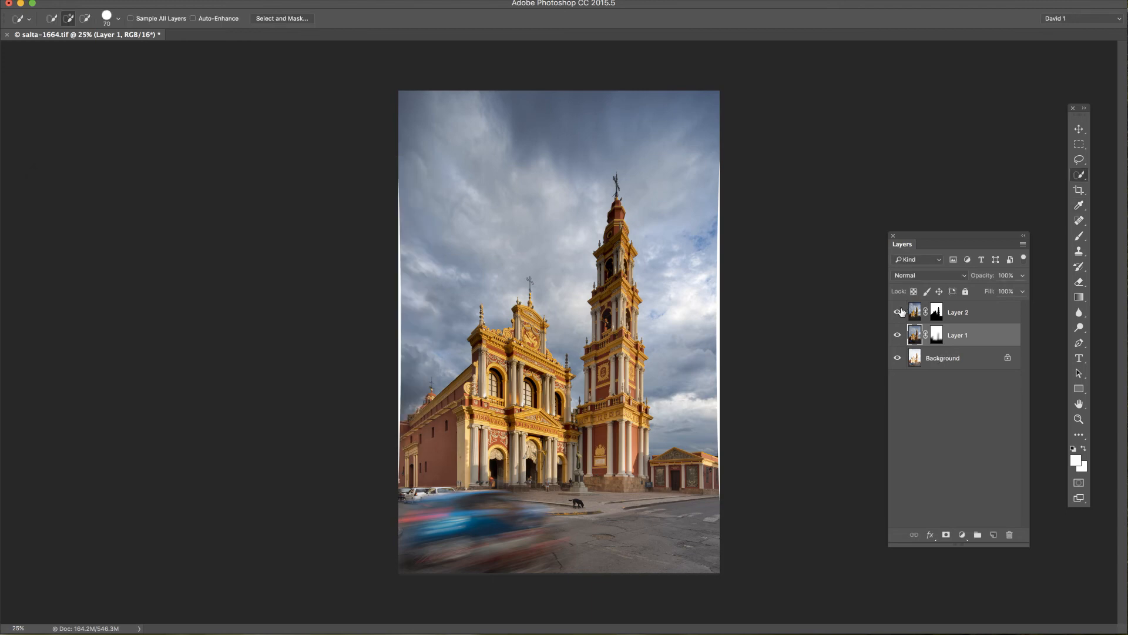
- Lighten the Layer 2 image slightly with a Curves adjustment that maps RGB input 122 to output 130
left_click(917, 313)
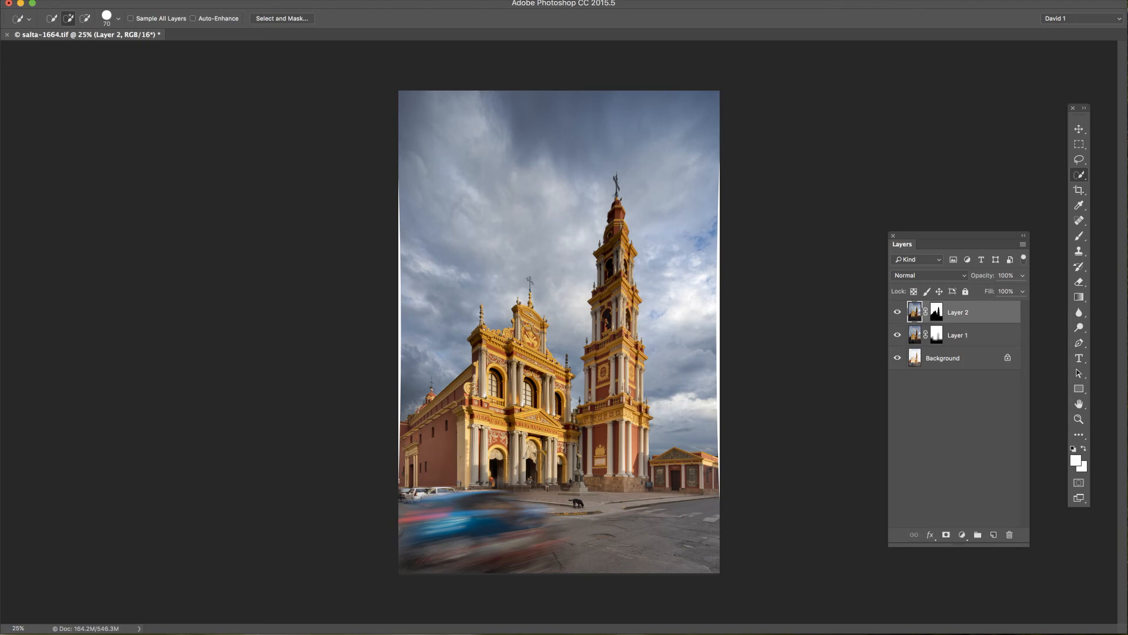
mouse_move(0, 0)
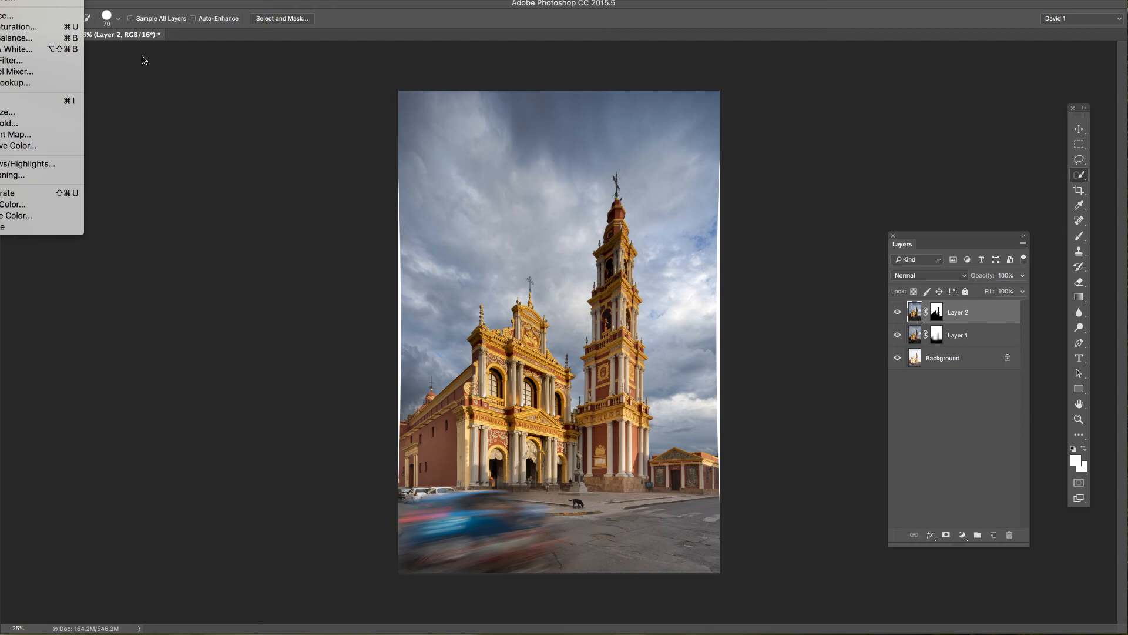
key("super+m")
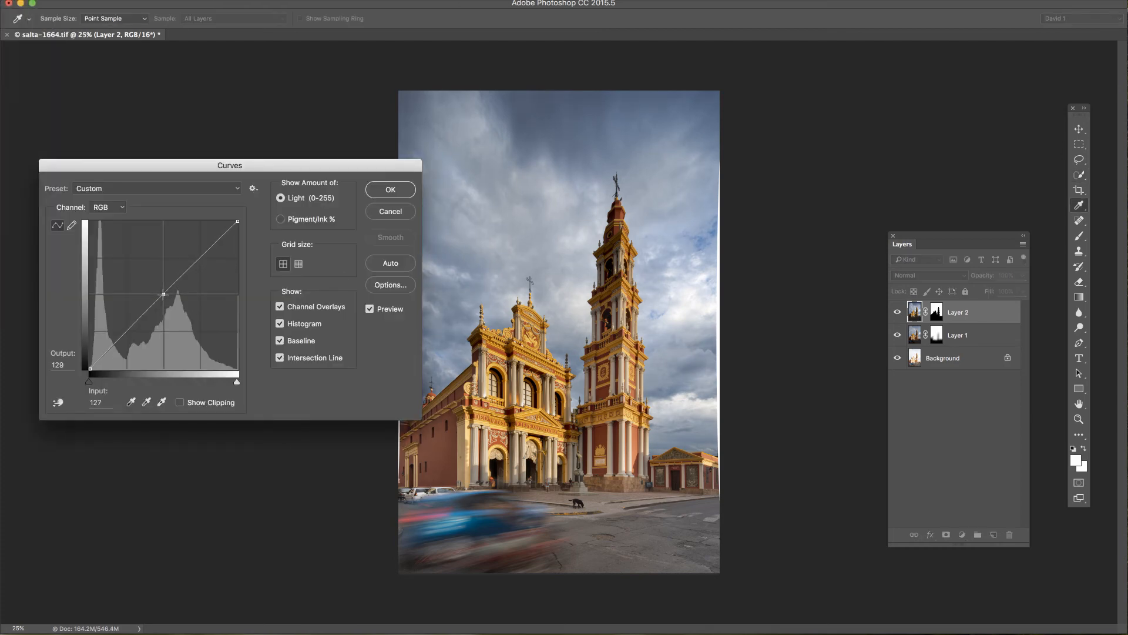
left_click_drag(160, 298, 160, 293)
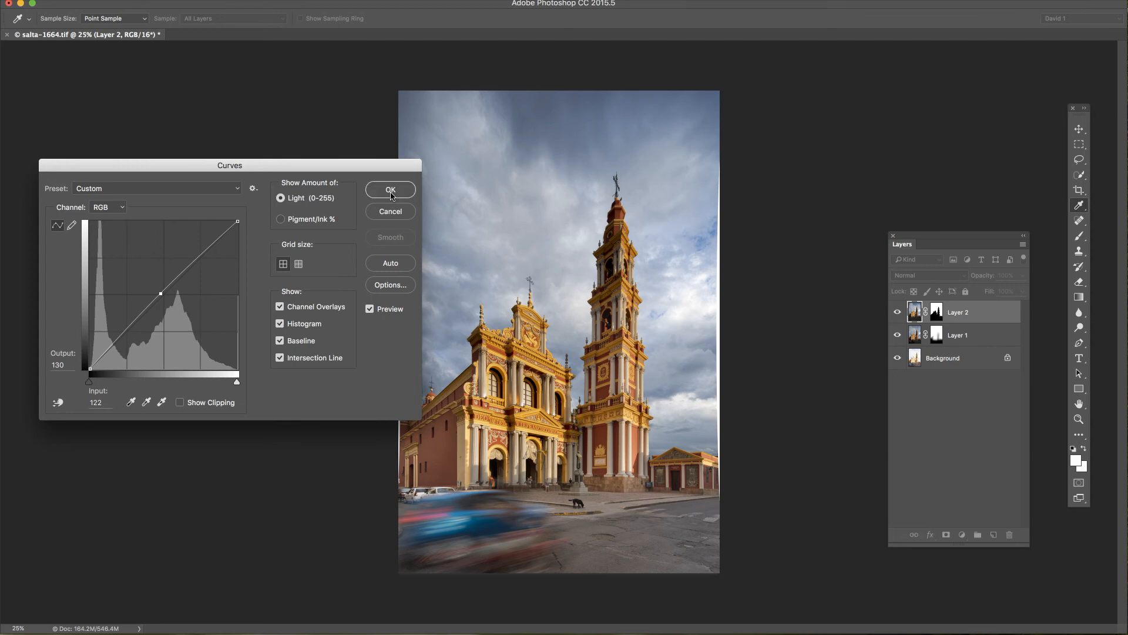
left_click(392, 193)
key("w")
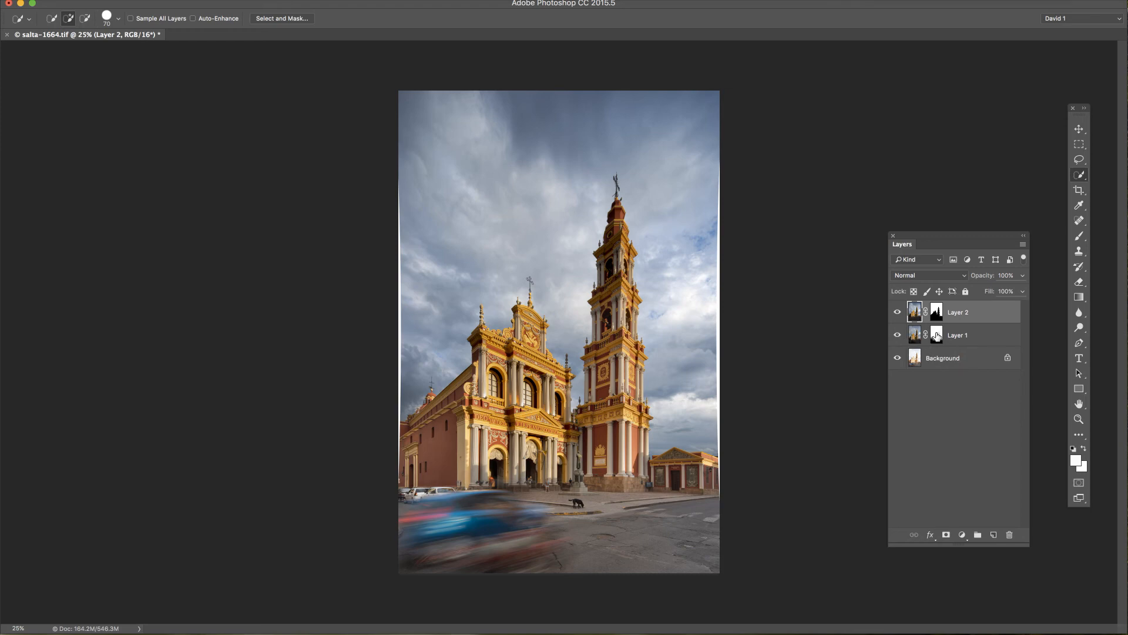
- Merge Layer 2, Layer 1 and the Background into a single Background layer
left_click(936, 334)
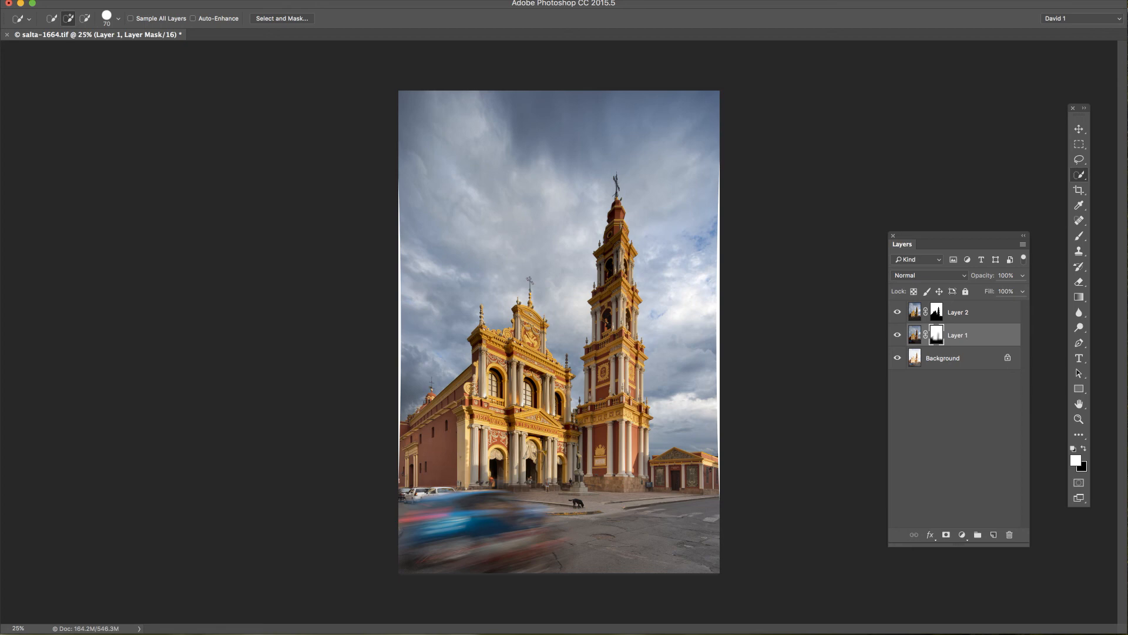
key("super+shift+e")
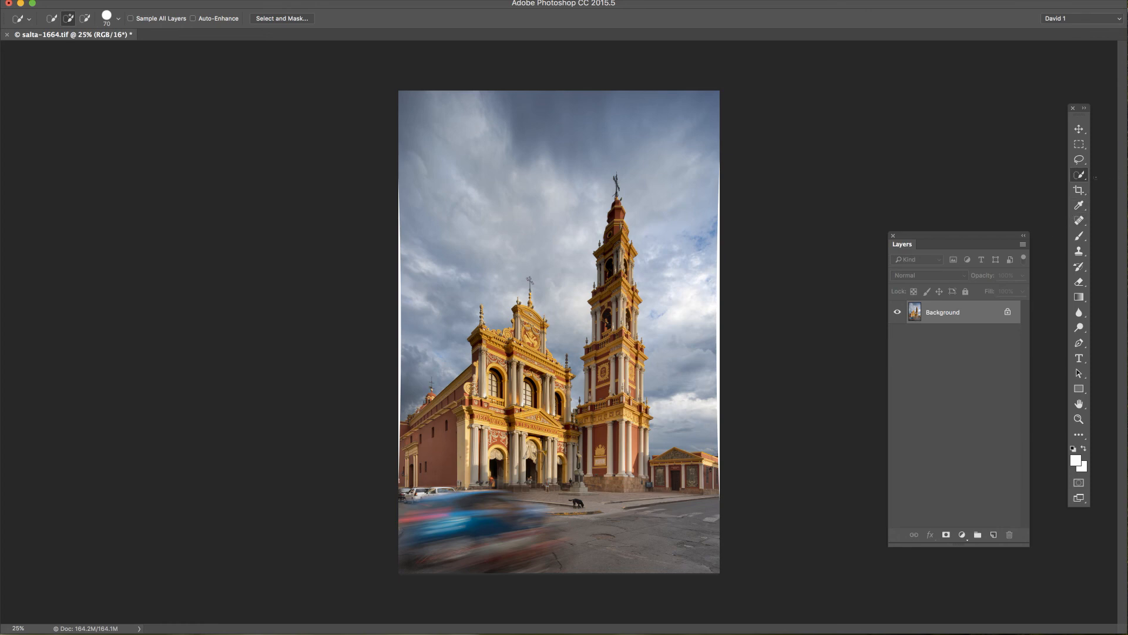
- Select the white strip along the photo's right edge with the Magic Wand tool at tolerance 5, contiguous
right_click(1080, 175)
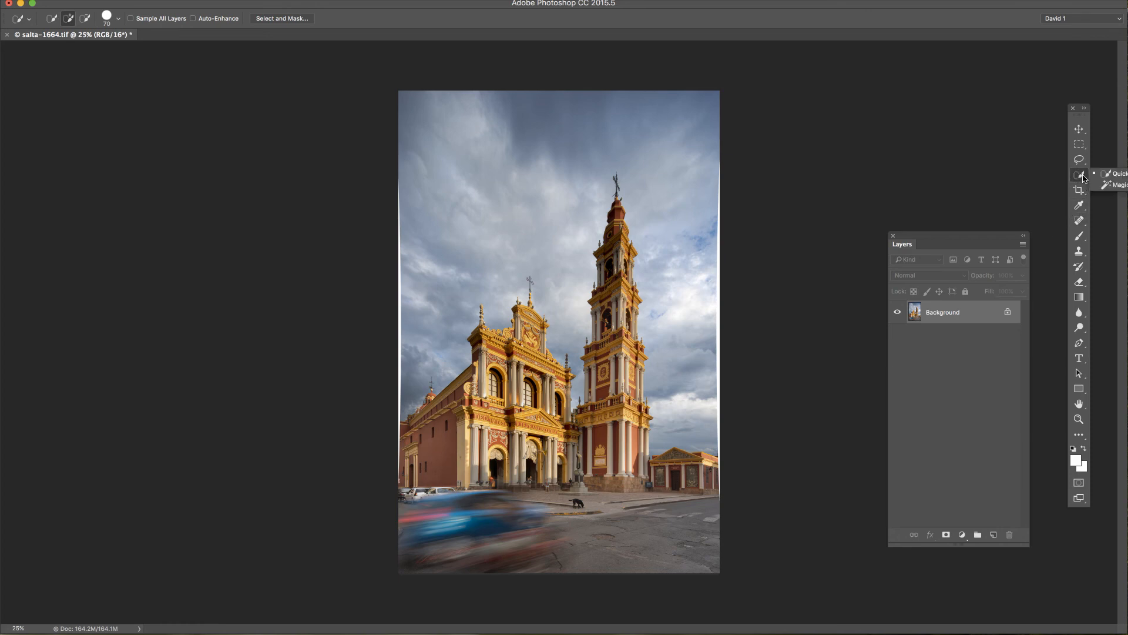
left_click(1120, 186)
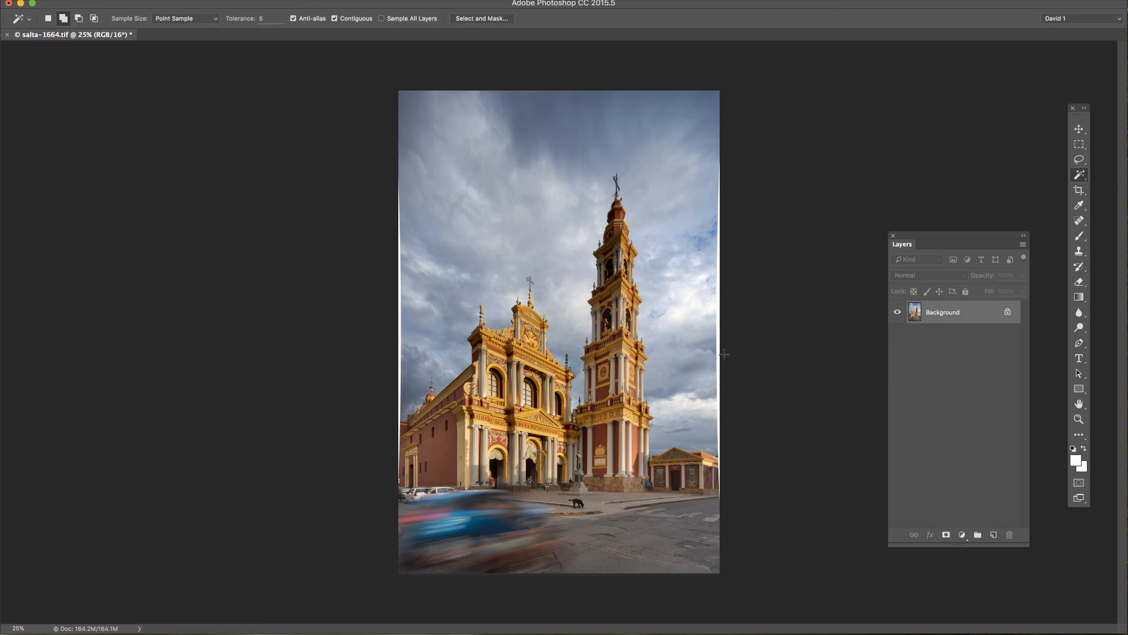
key("super+plus")
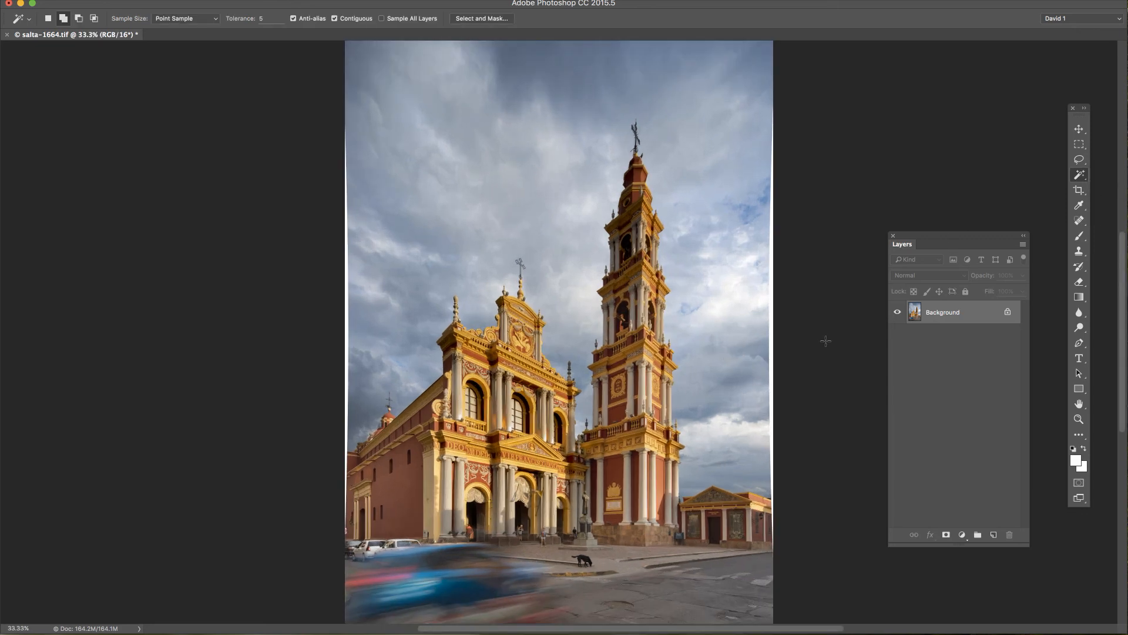
right_click(770, 360)
left_click(772, 347)
left_click(772, 348)
- Expand the selection of the right-hand white strip by 2 pixels
left_click(0, 0)
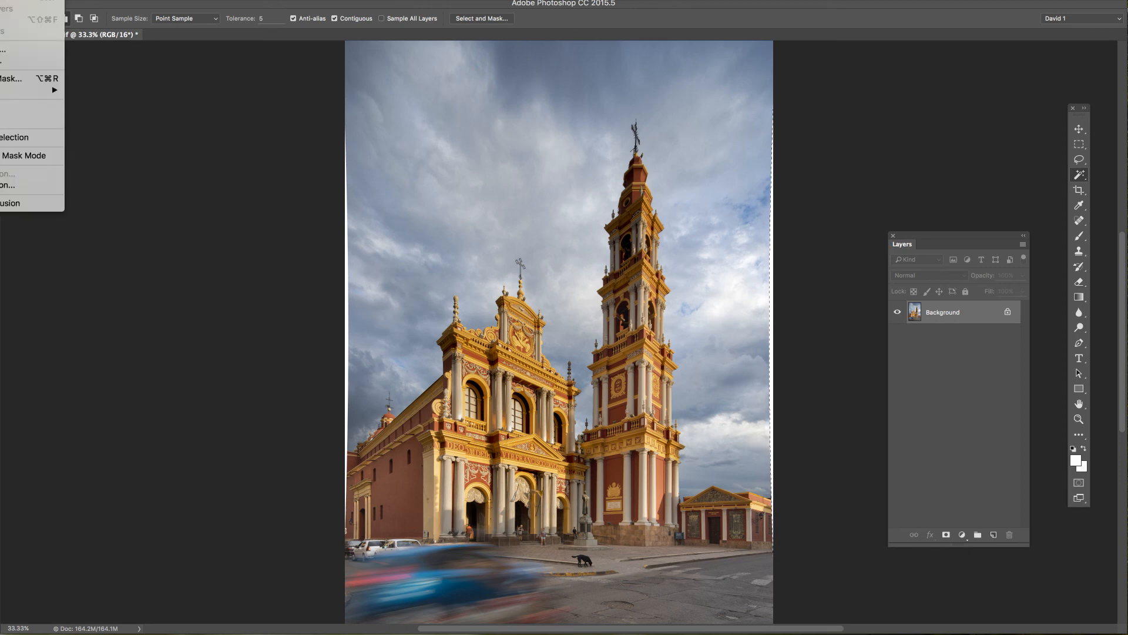
mouse_move(21, 90)
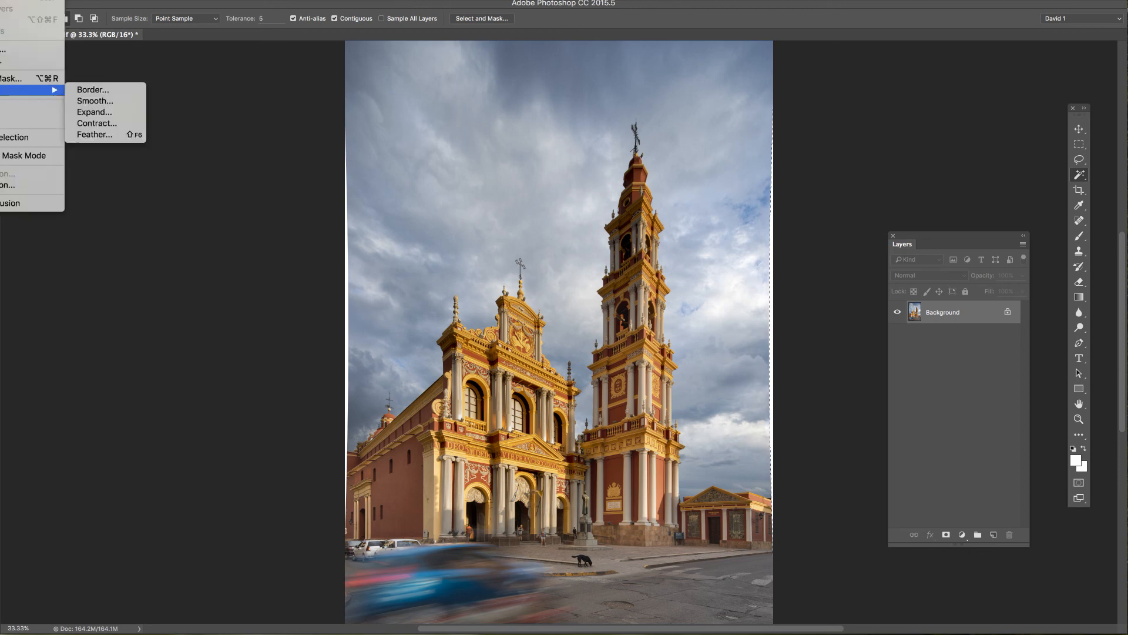
left_click(106, 117)
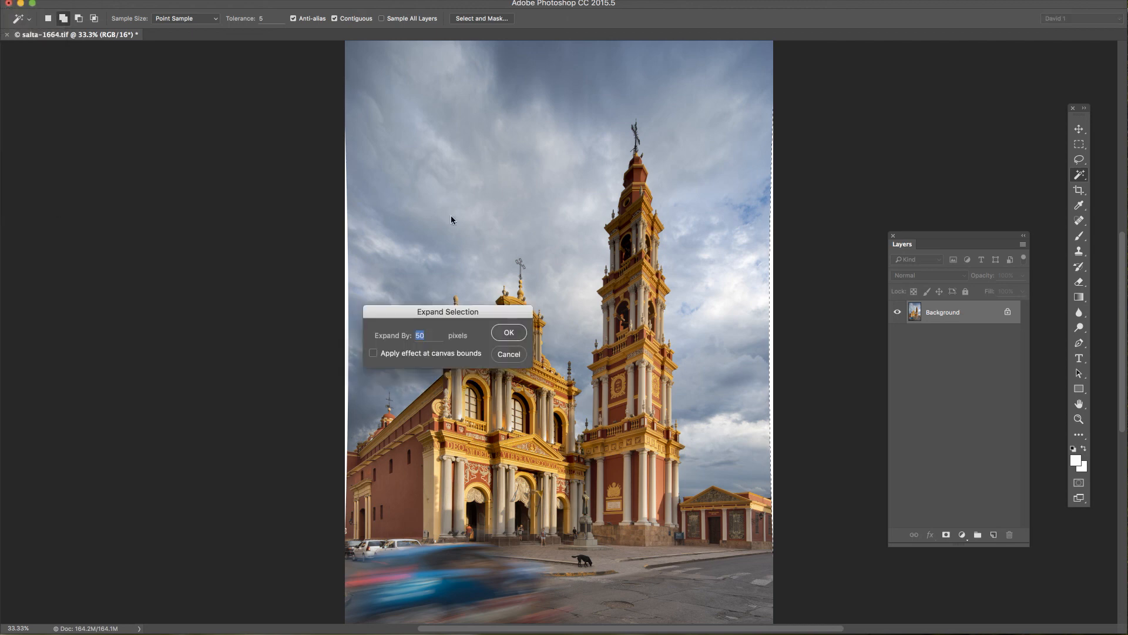
type("50")
left_click_drag(438, 335, 413, 335)
type("3")
left_click(509, 333)
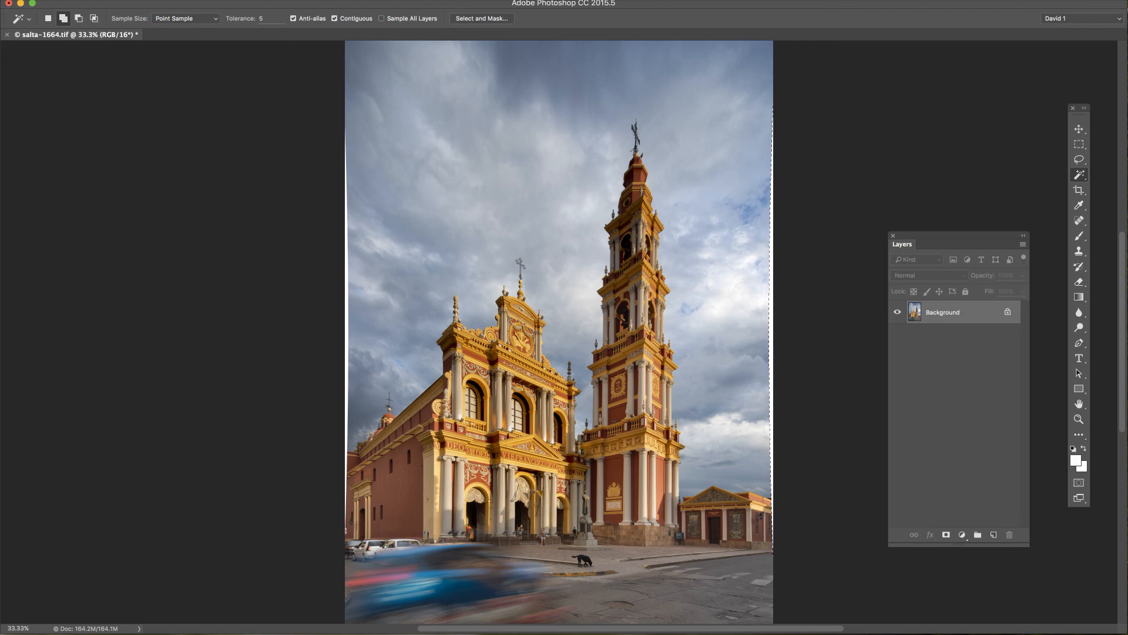
- Fill the selected right-edge strip with Content-Aware at Normal mode and 100% opacity, and deselect it
key("shift+BackSpace")
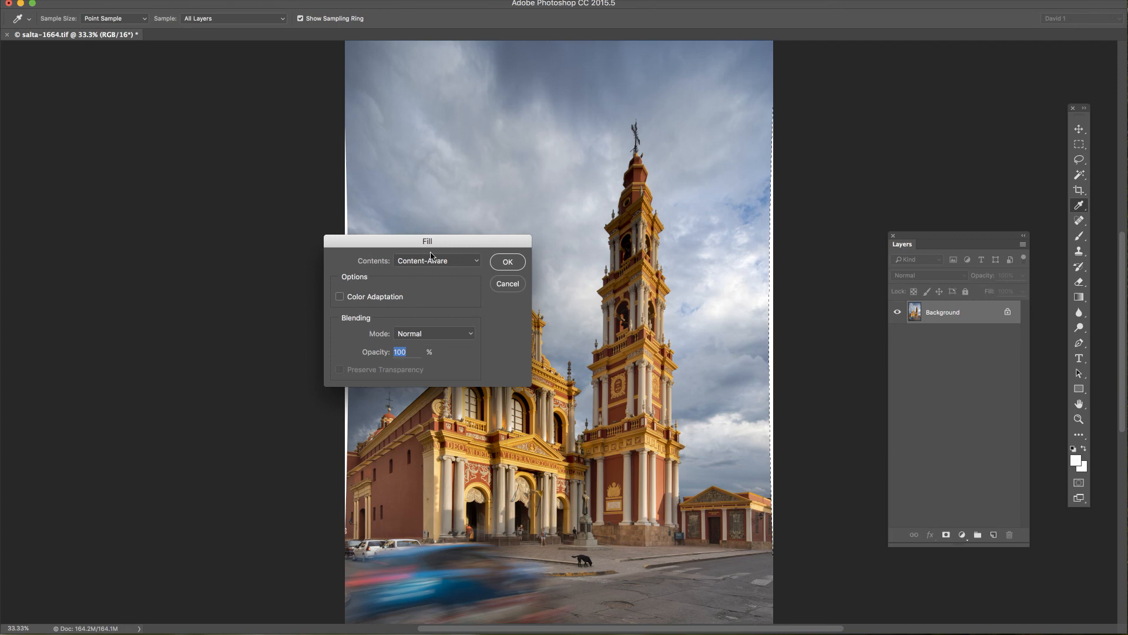
left_click(508, 261)
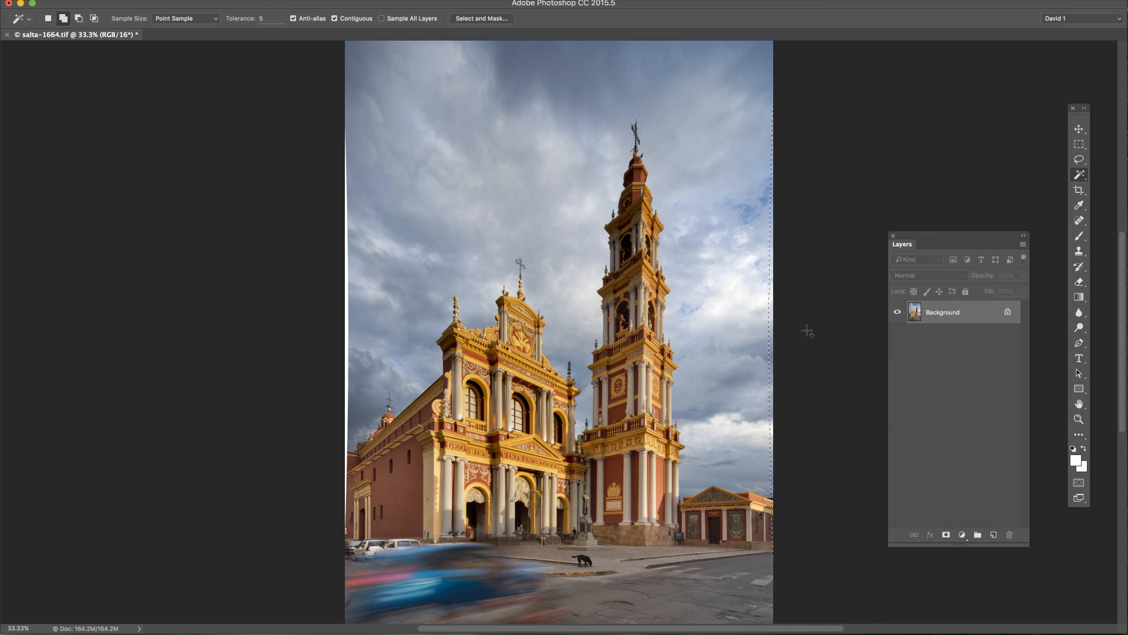
key("super+d")
- Select the white strip along the photo's left edge with the Magic Wand and expand the selection by 2 pixels
left_click(346, 311)
left_click(0, 0)
mouse_move(13, 90)
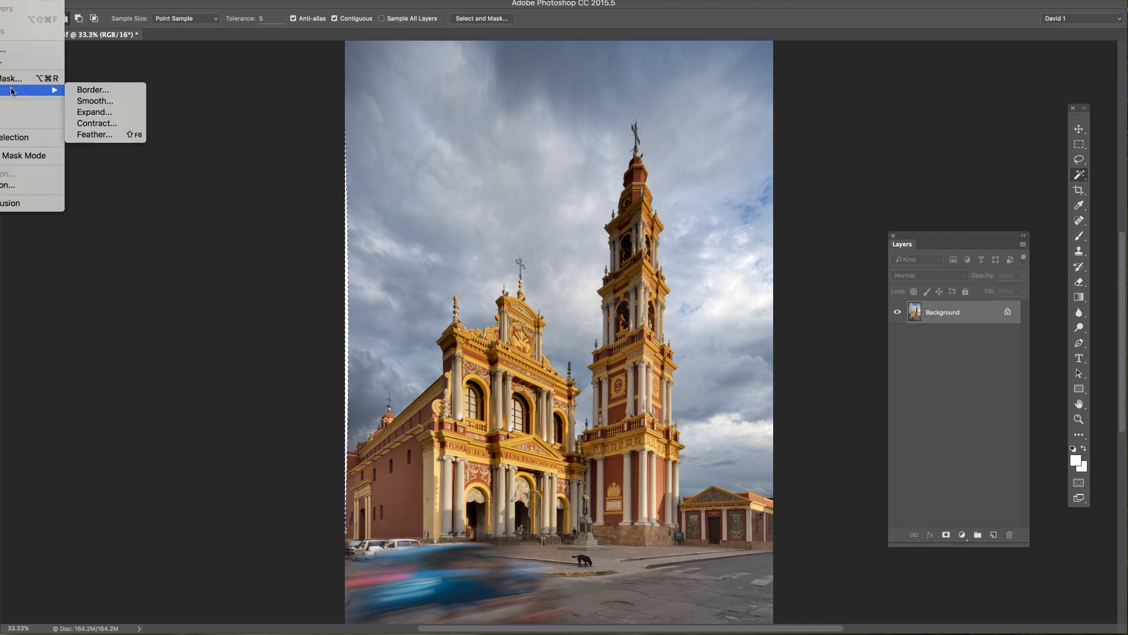
left_click(96, 112)
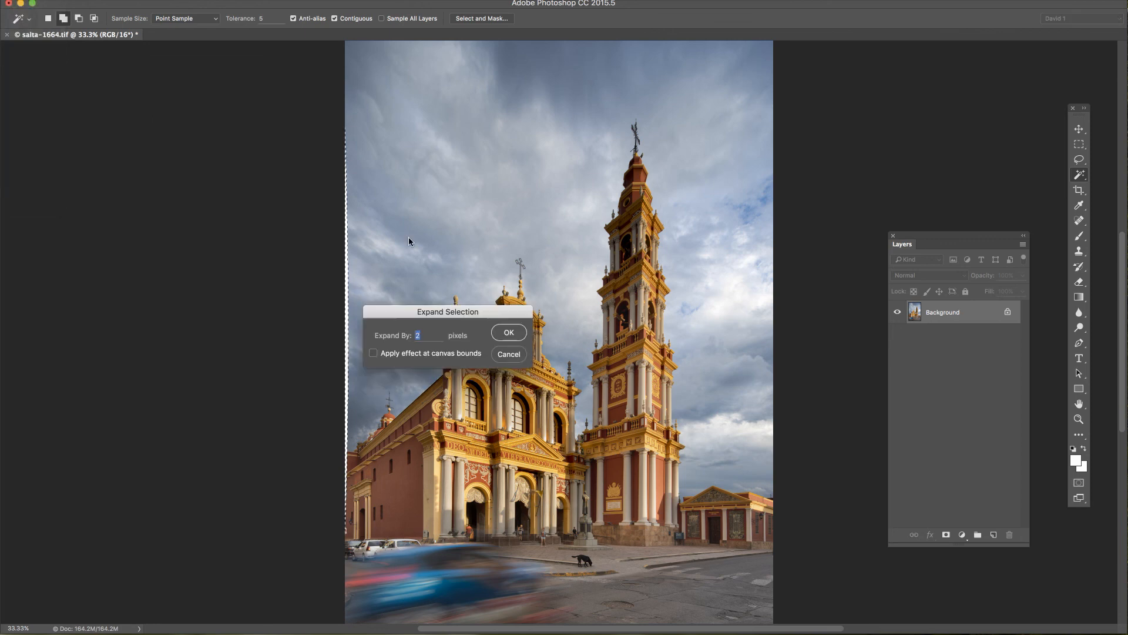
left_click(508, 332)
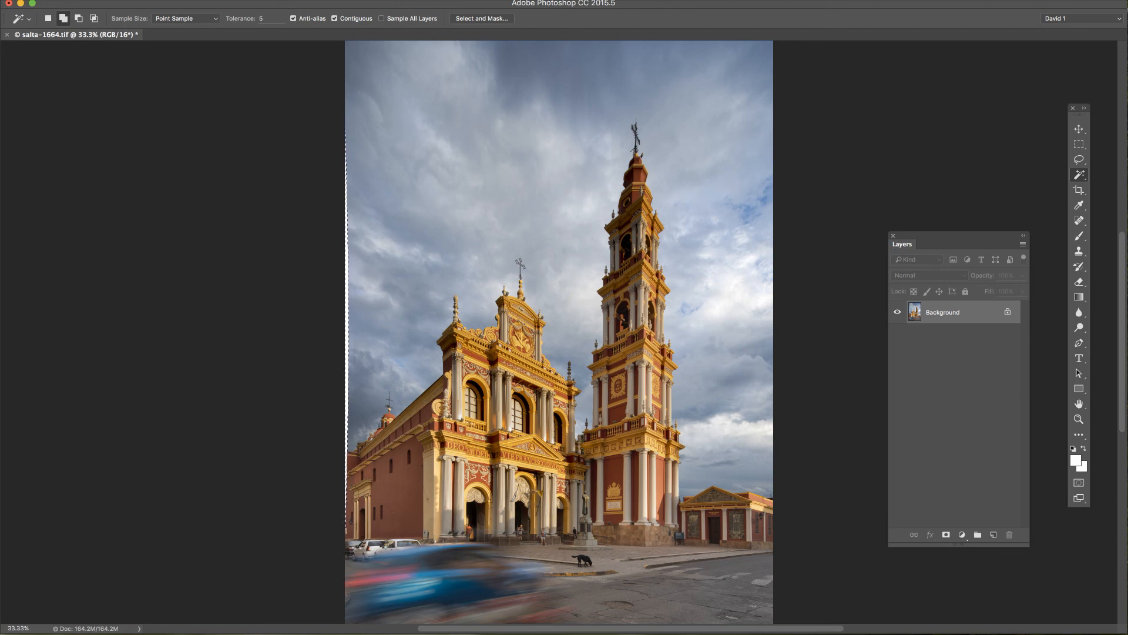
- Fill the selected left-edge strip with Content-Aware at Normal mode and 100% opacity, and deselect it
key("shift+BackSpace")
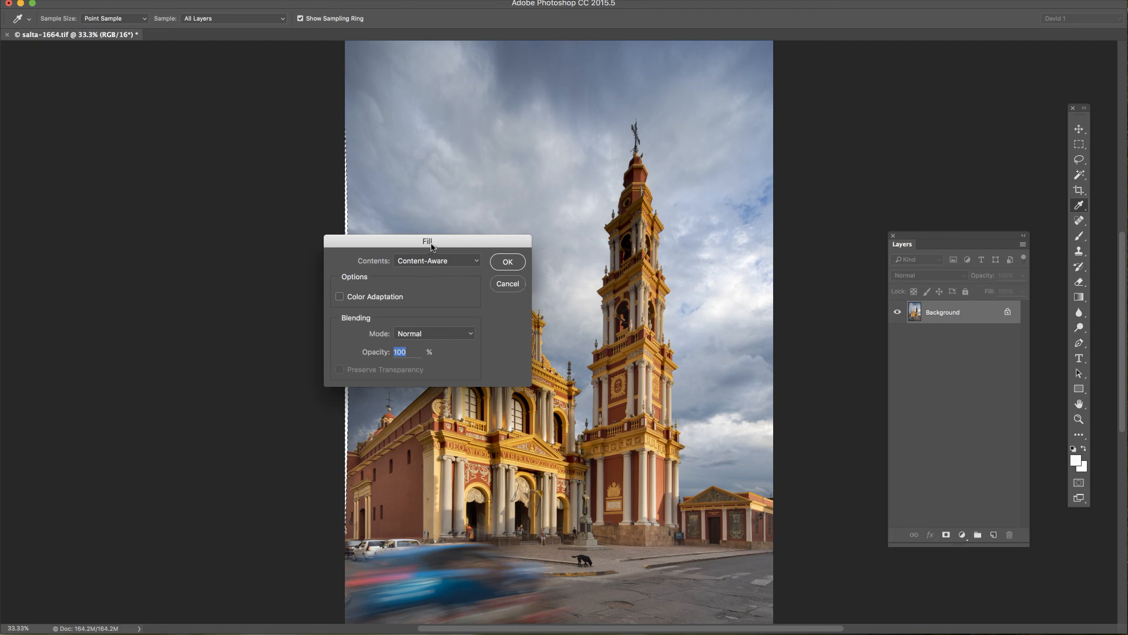
left_click_drag(455, 245, 216, 207)
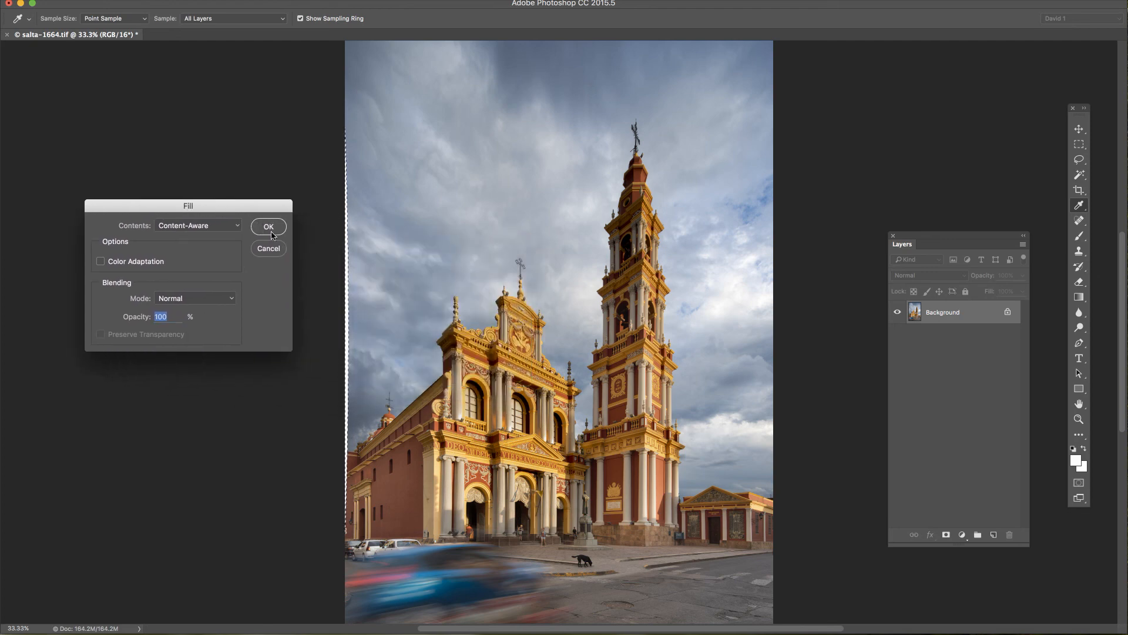
left_click(269, 225)
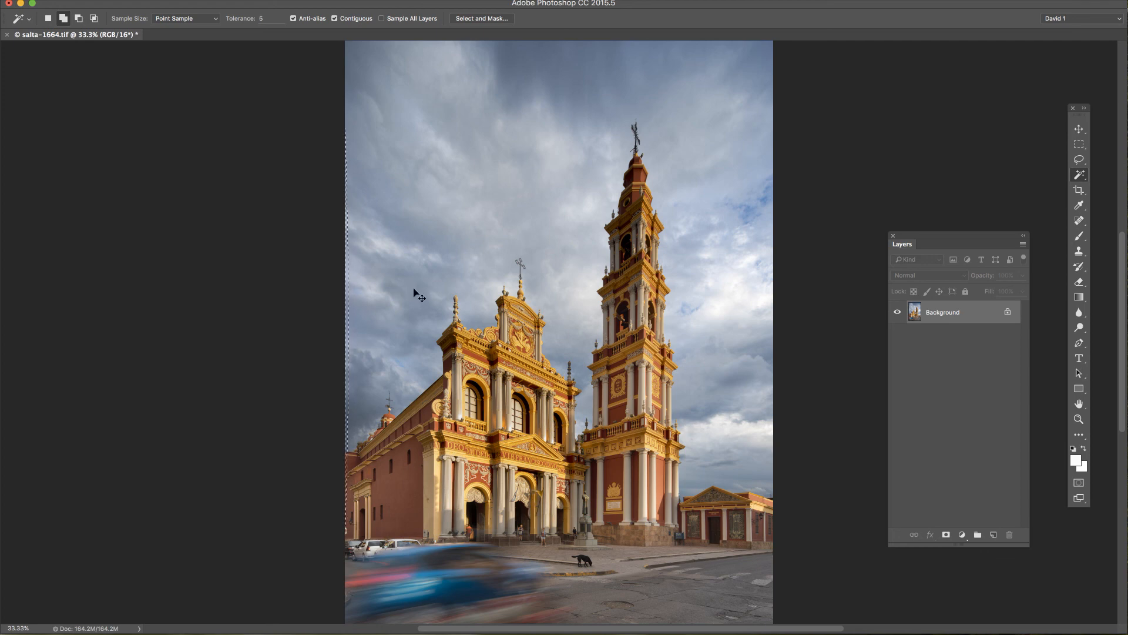
key("super+d")
key("super+minus")
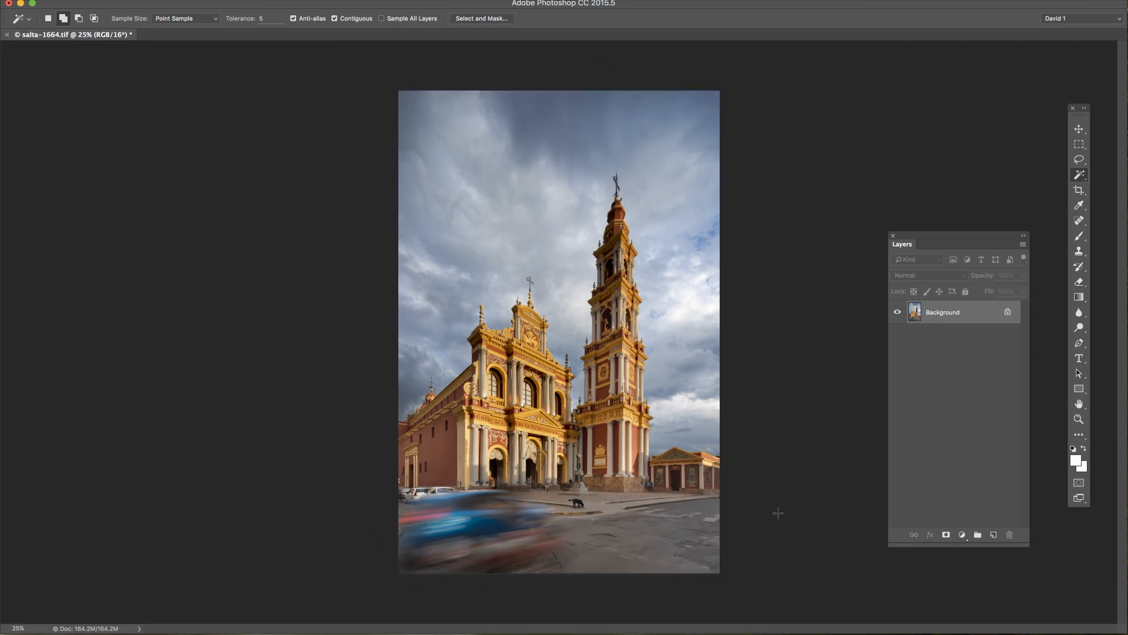